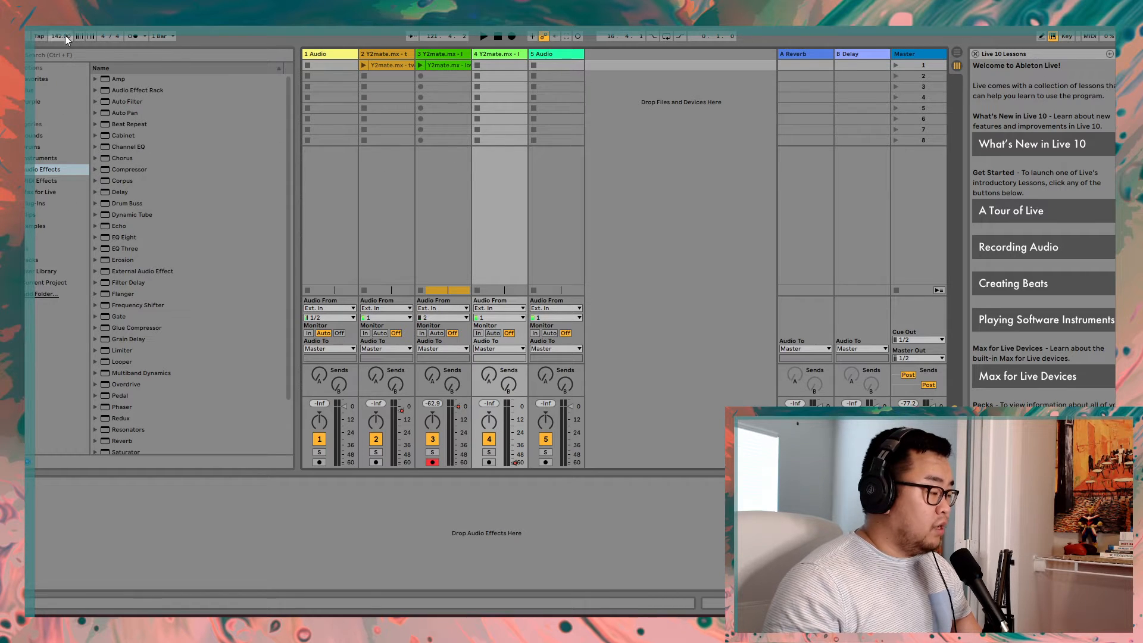
pyautogui.click(15, 21)
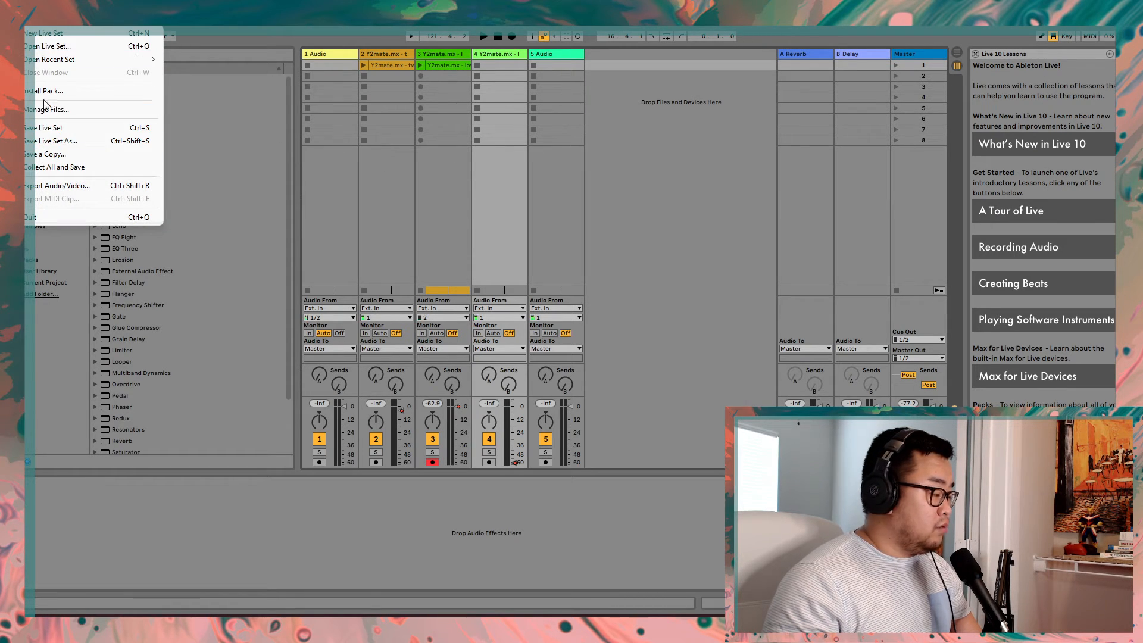
pyautogui.click(195, 123)
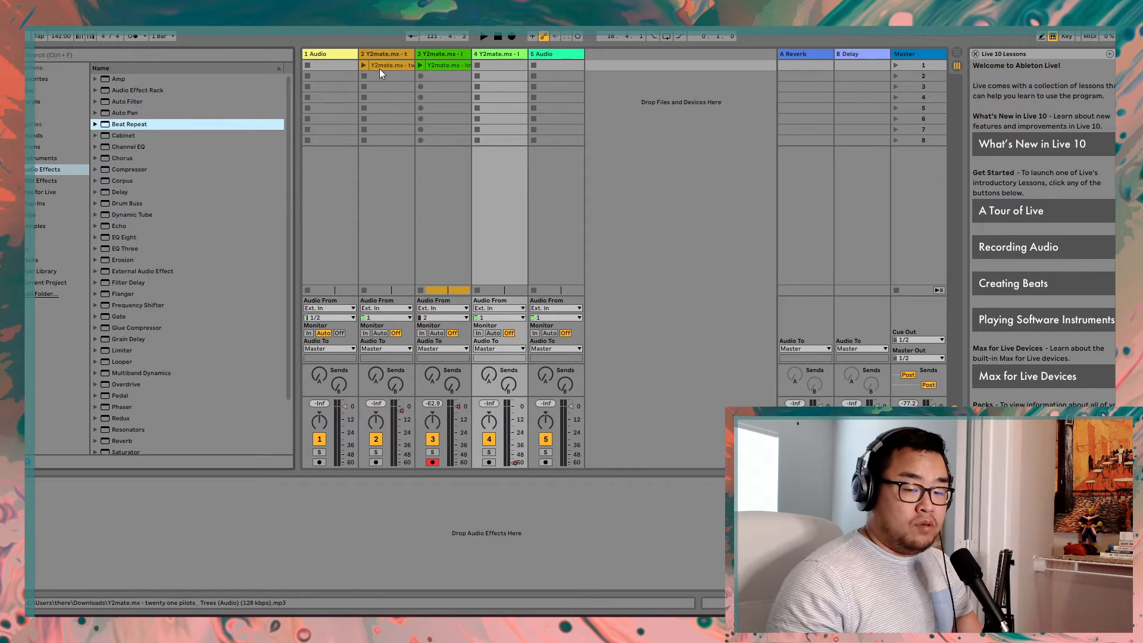
# - Switch to the Arrangement View and examine the song clips and volume automation on tracks 3 and 4
pyautogui.click(957, 52)
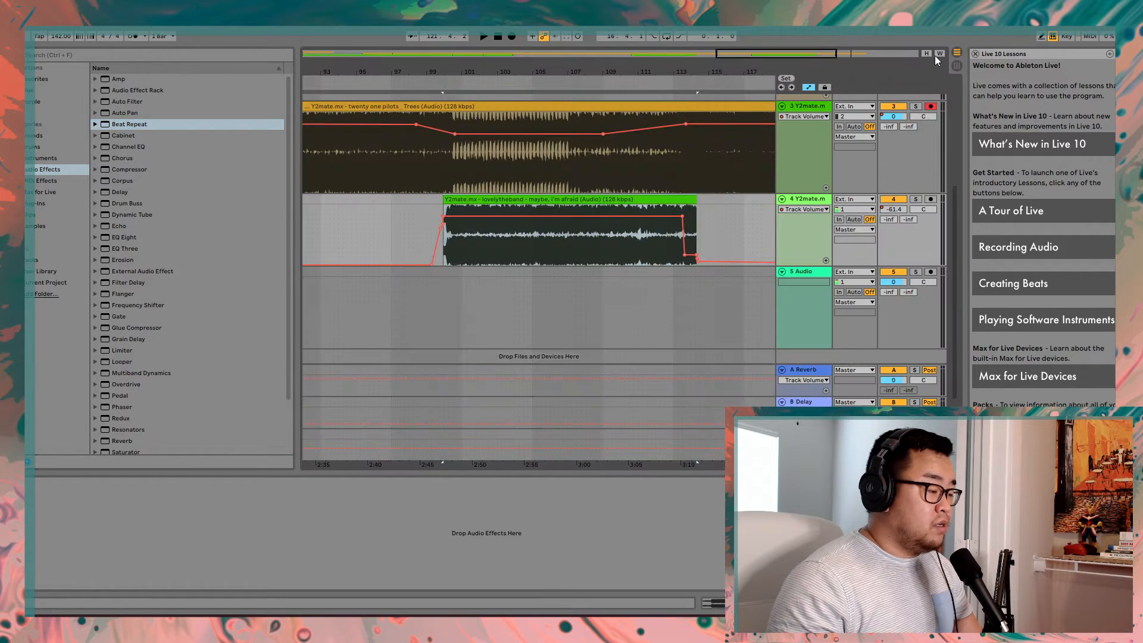
pyautogui.scroll(2, 429, 163)
pyautogui.scroll(-3, 436, 172)
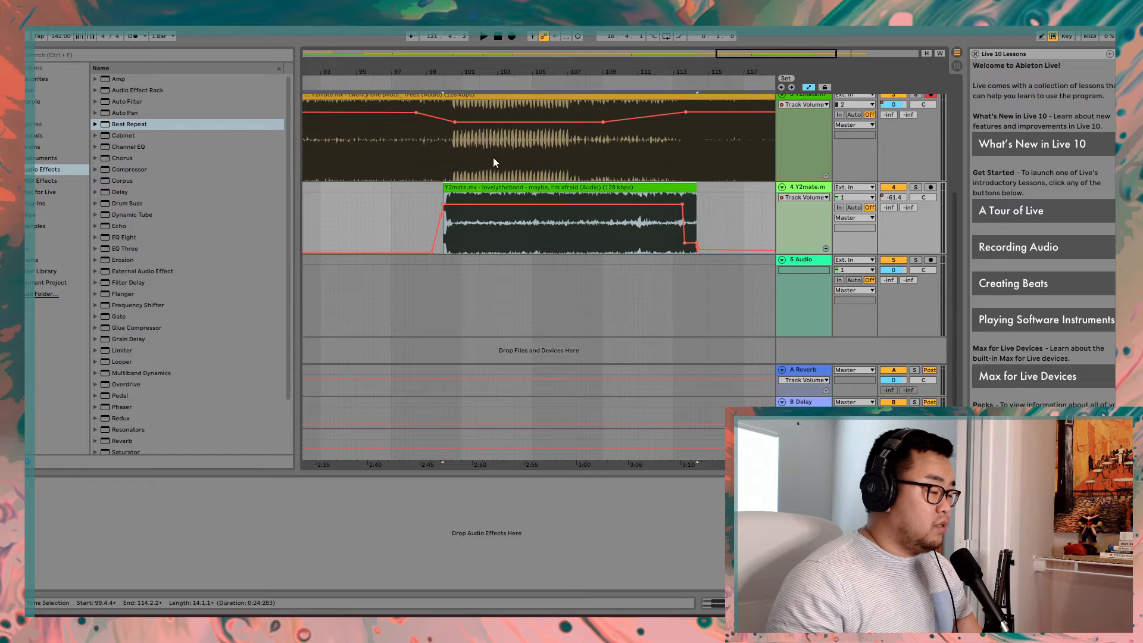
pyautogui.scroll(-5, 607, 150)
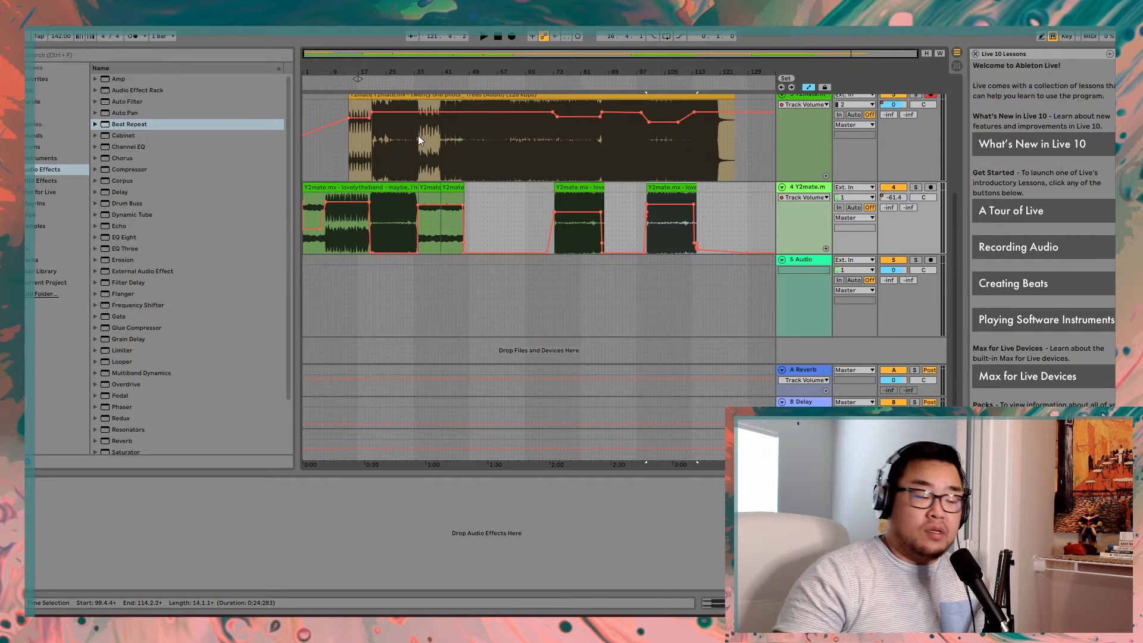
pyautogui.scroll(2, 409, 134)
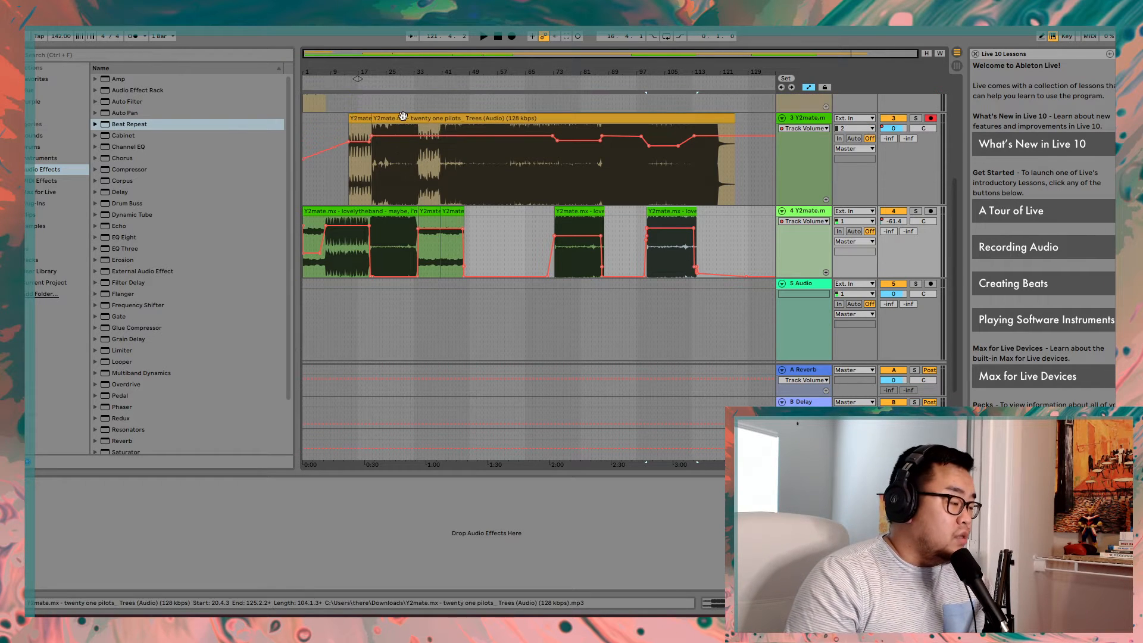
pyautogui.scroll(-2, 396, 169)
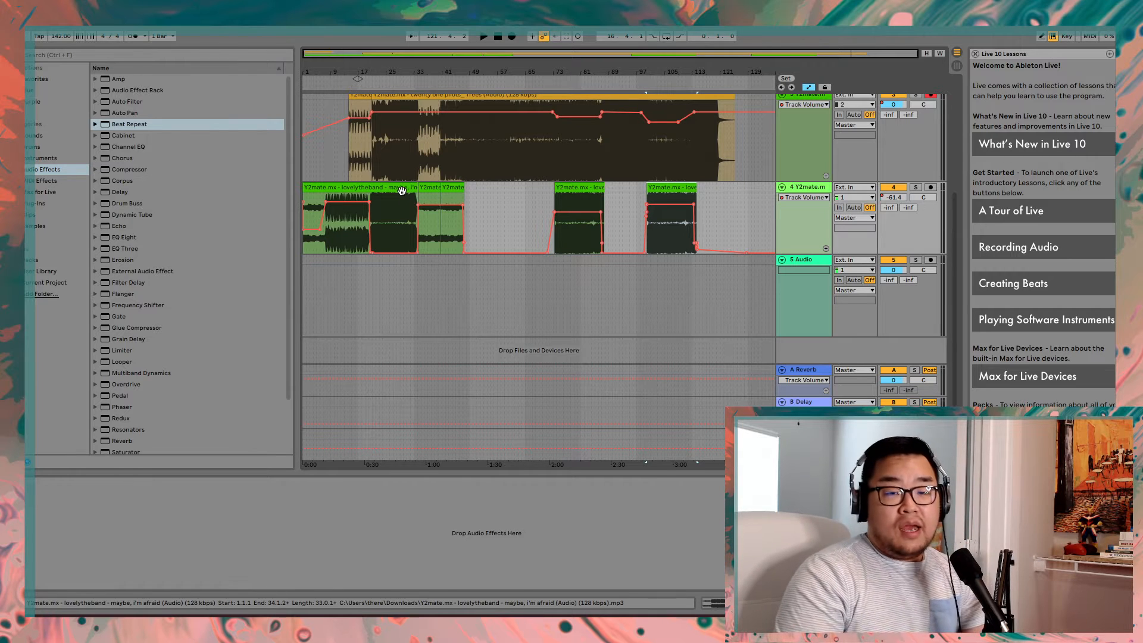
pyautogui.scroll(1, 355, 104)
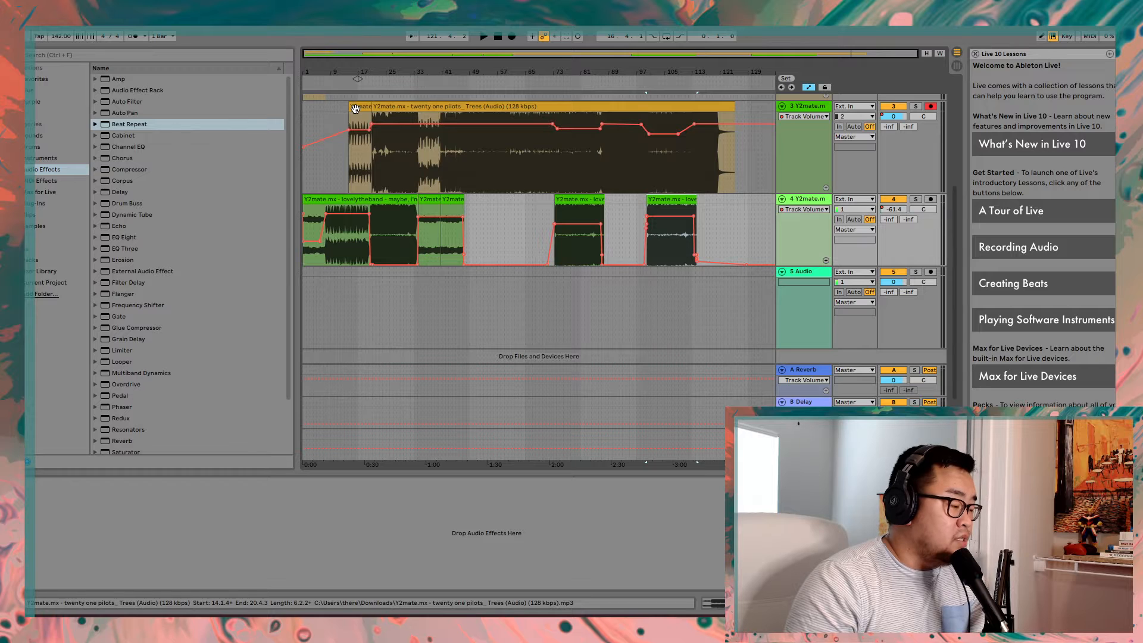
pyautogui.rightClick(333, 201)
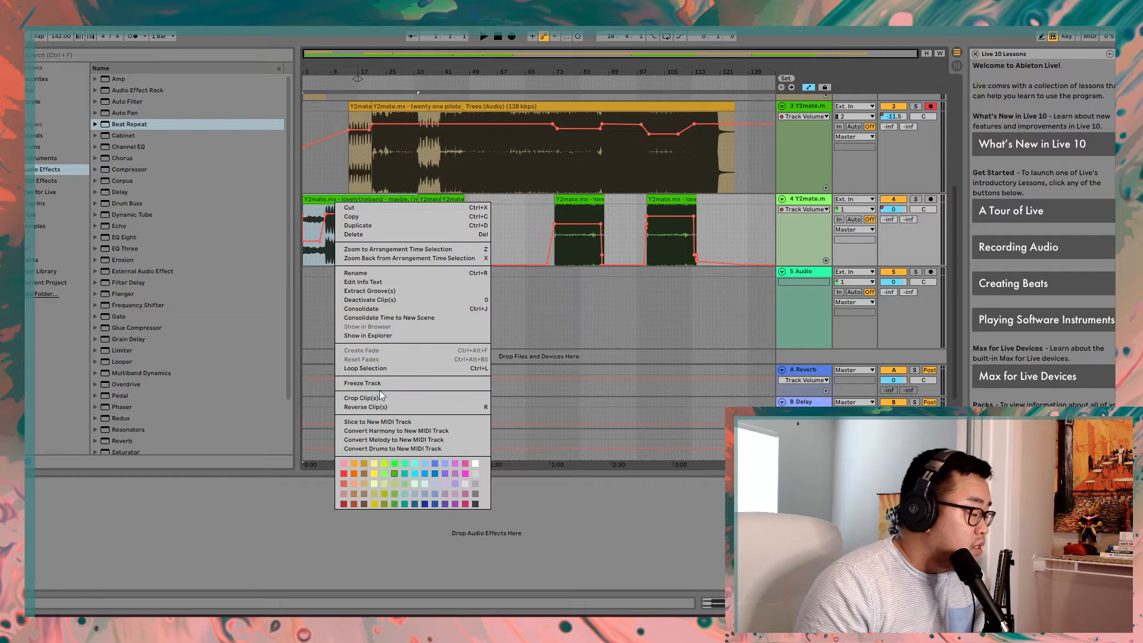
pyautogui.click(508, 201)
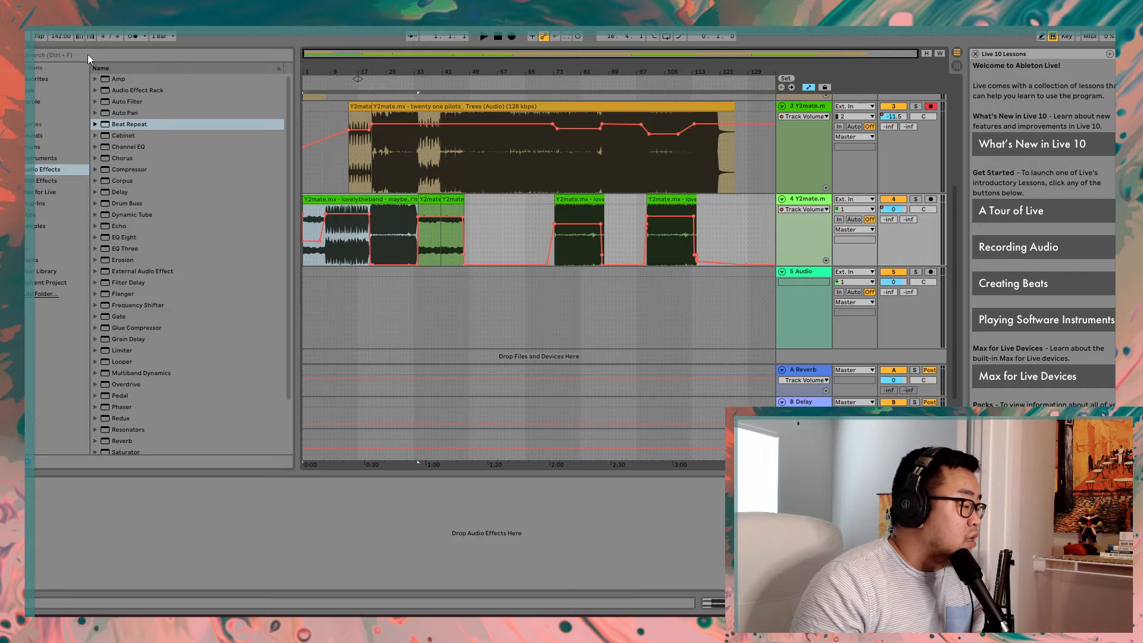
pyautogui.rightClick(65, 35)
pyautogui.click(73, 42)
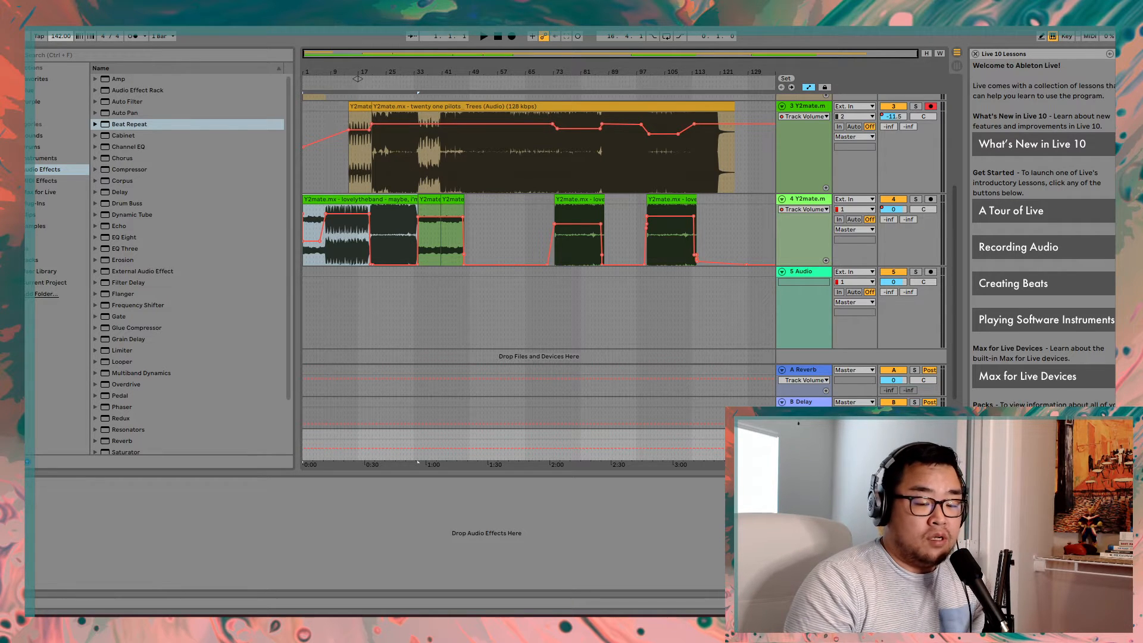
# - Play the arrangement from about bar 17 to hear the transition into the twenty one pilots clip, and stop playback
pyautogui.click(363, 92)
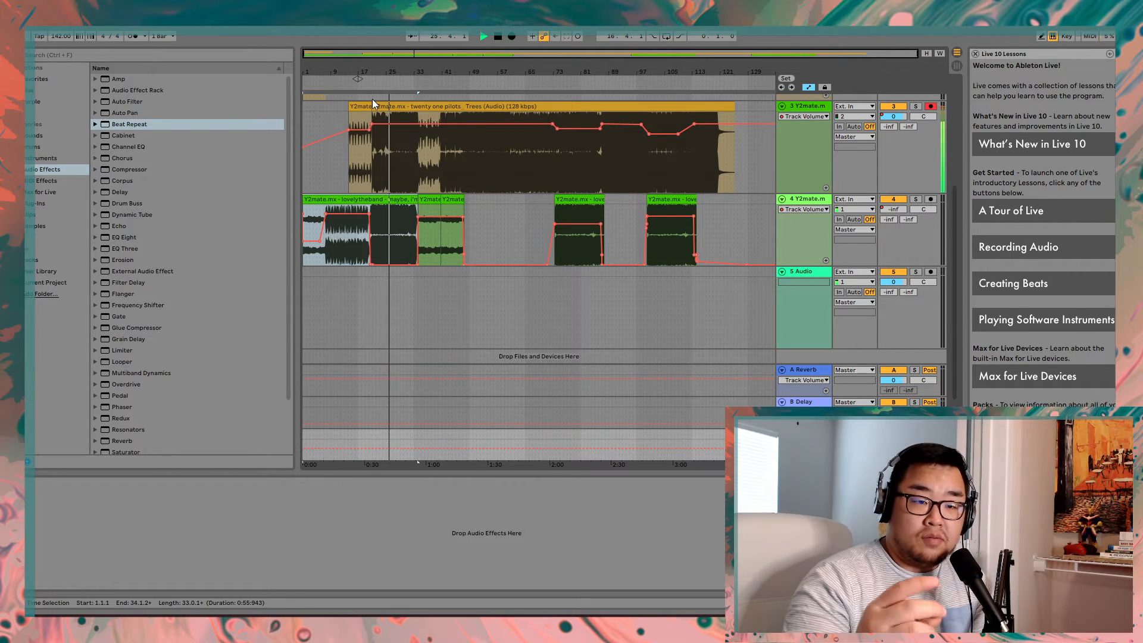
pyautogui.click(494, 37)
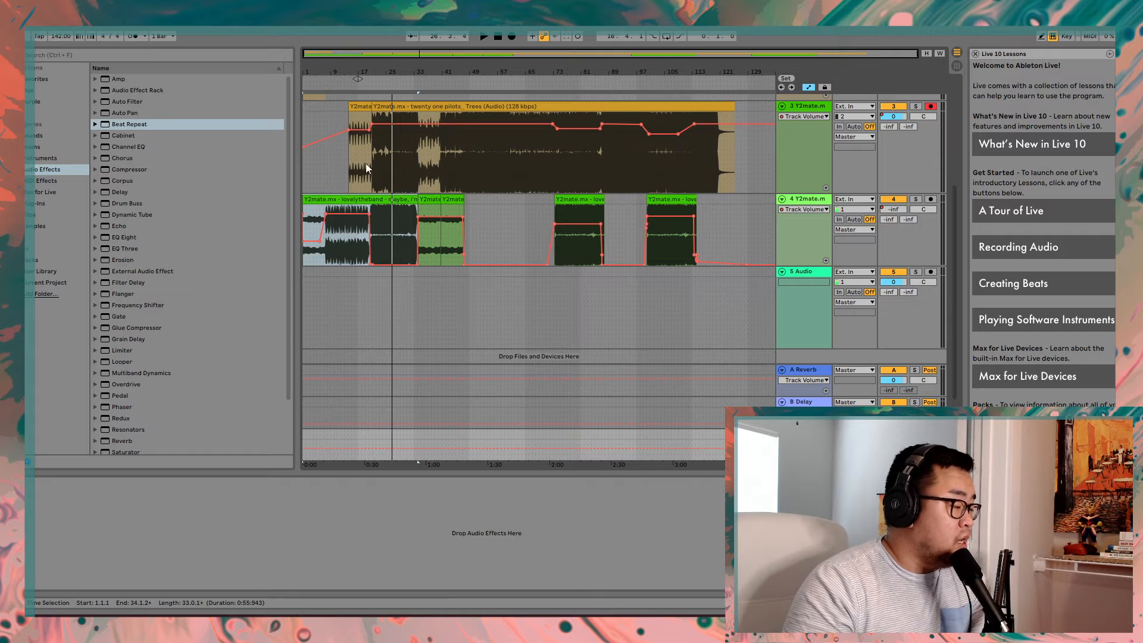
# - Examine the volume automation on the opening clips of tracks 2 and 4 and the editing options for its breakpoints
pyautogui.scroll(5, 365, 163)
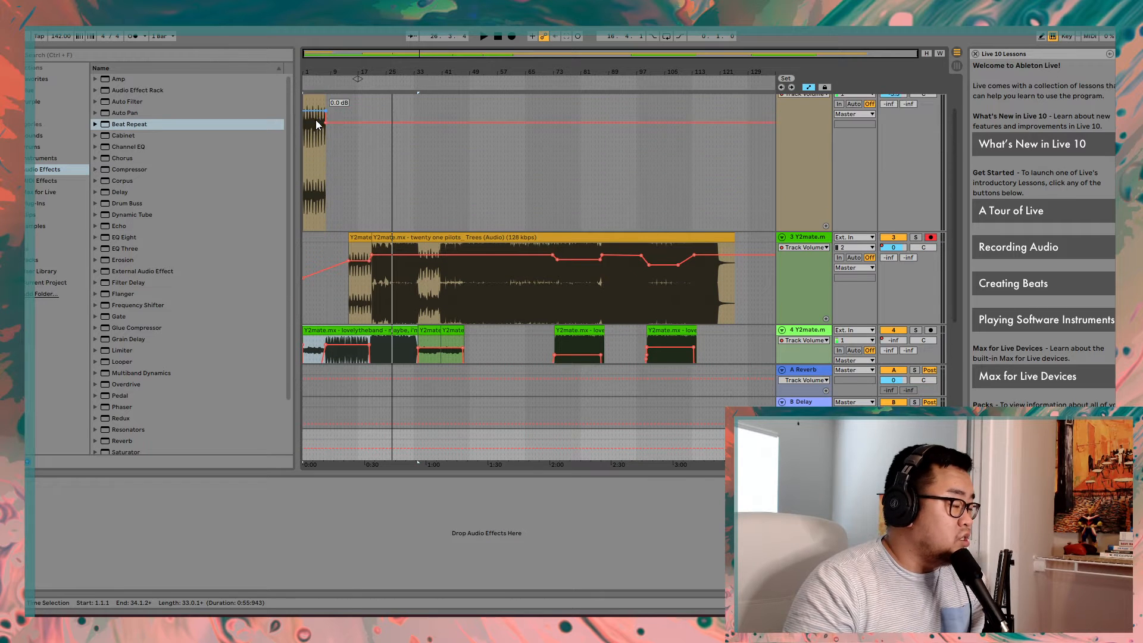
pyautogui.scroll(-5, 315, 121)
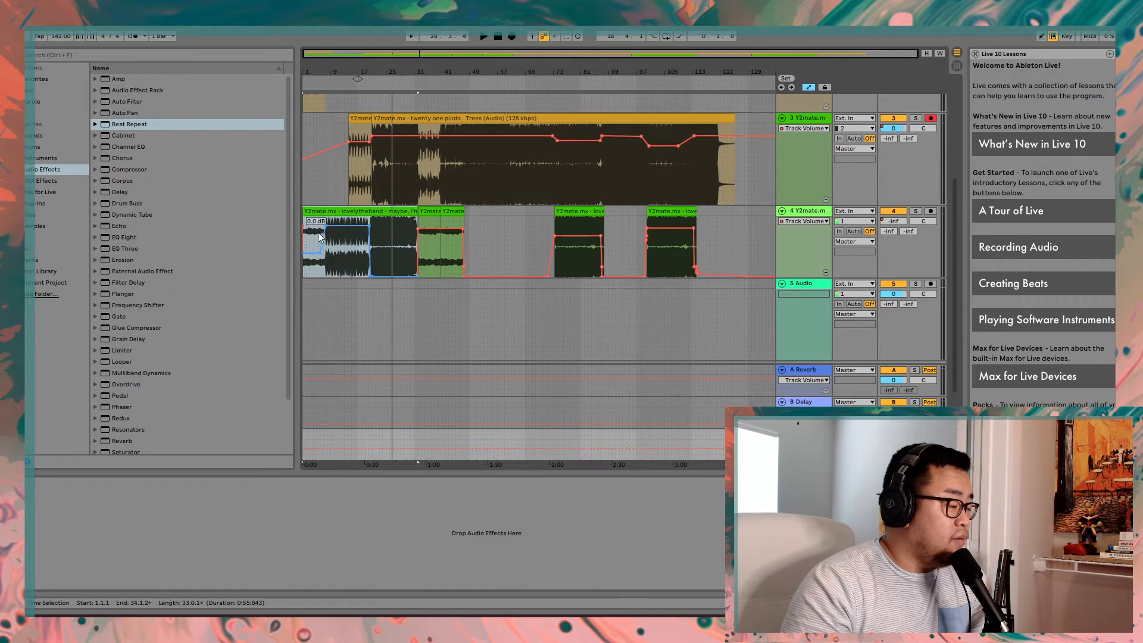
pyautogui.scroll(5, 318, 232)
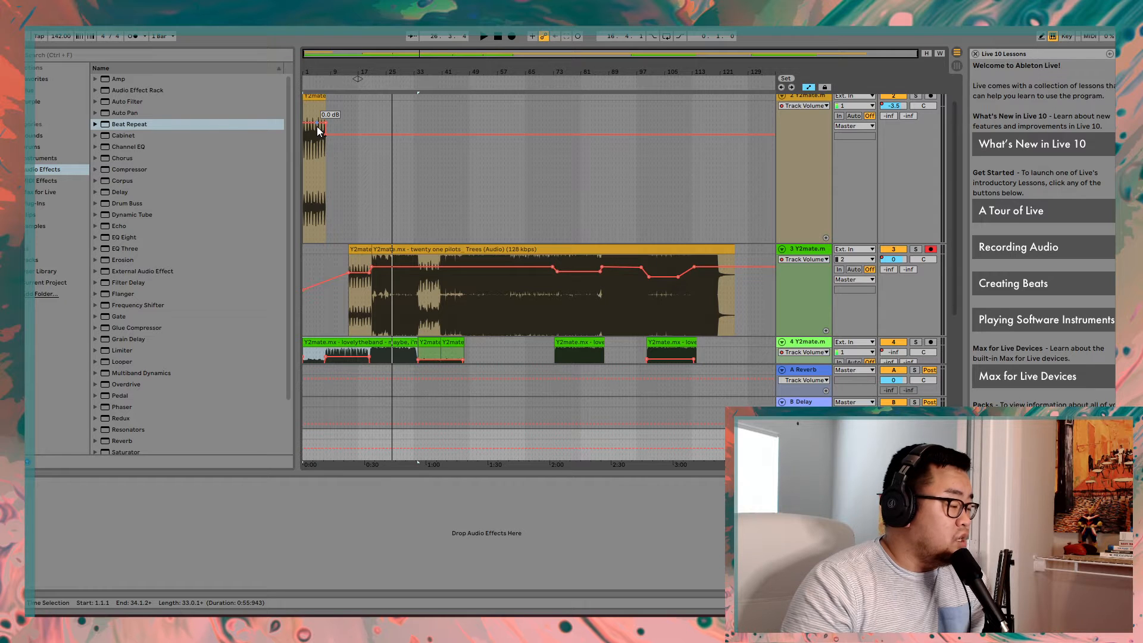
pyautogui.scroll(-3, 321, 149)
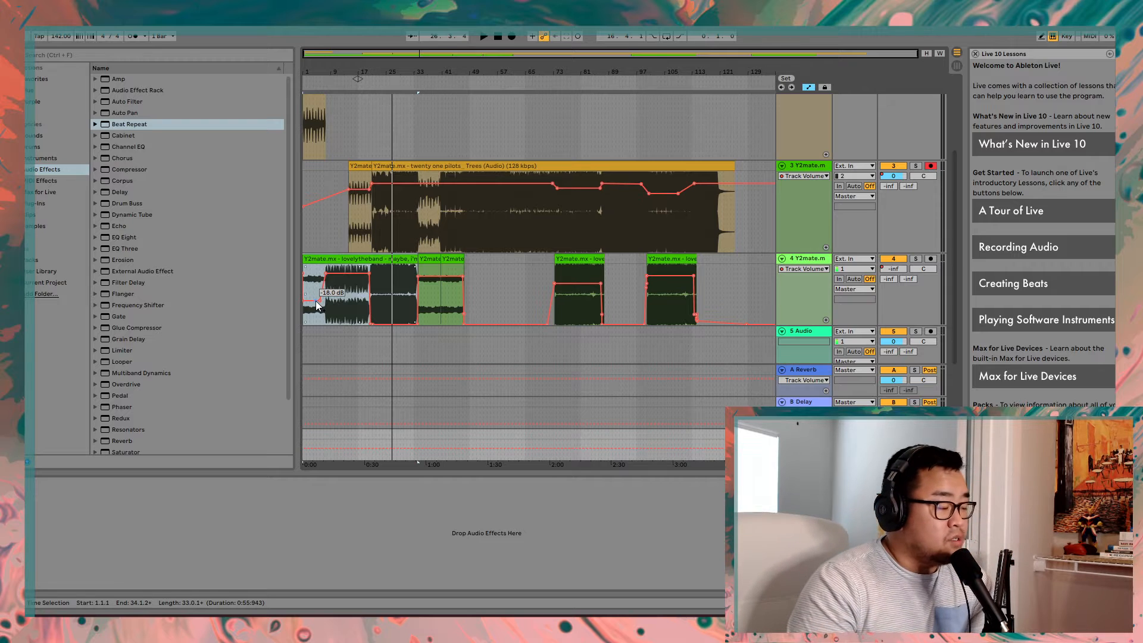
pyautogui.moveTo(315, 301); pyautogui.dragTo(320, 300)
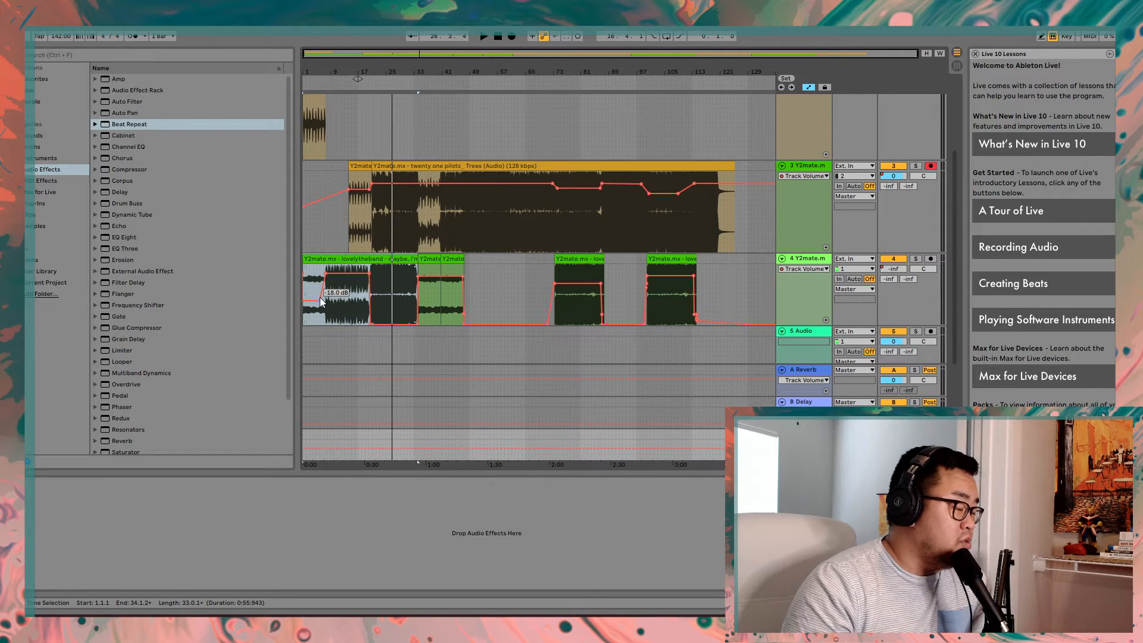
pyautogui.moveTo(320, 300); pyautogui.dragTo(320, 280)
pyautogui.rightClick(321, 280)
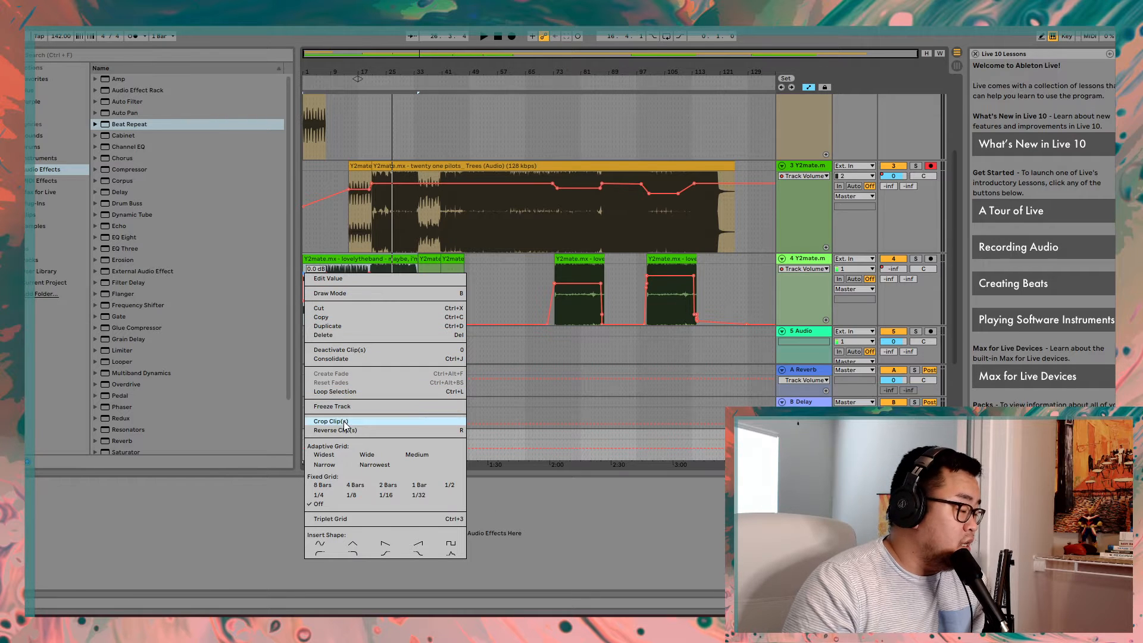
pyautogui.click(488, 277)
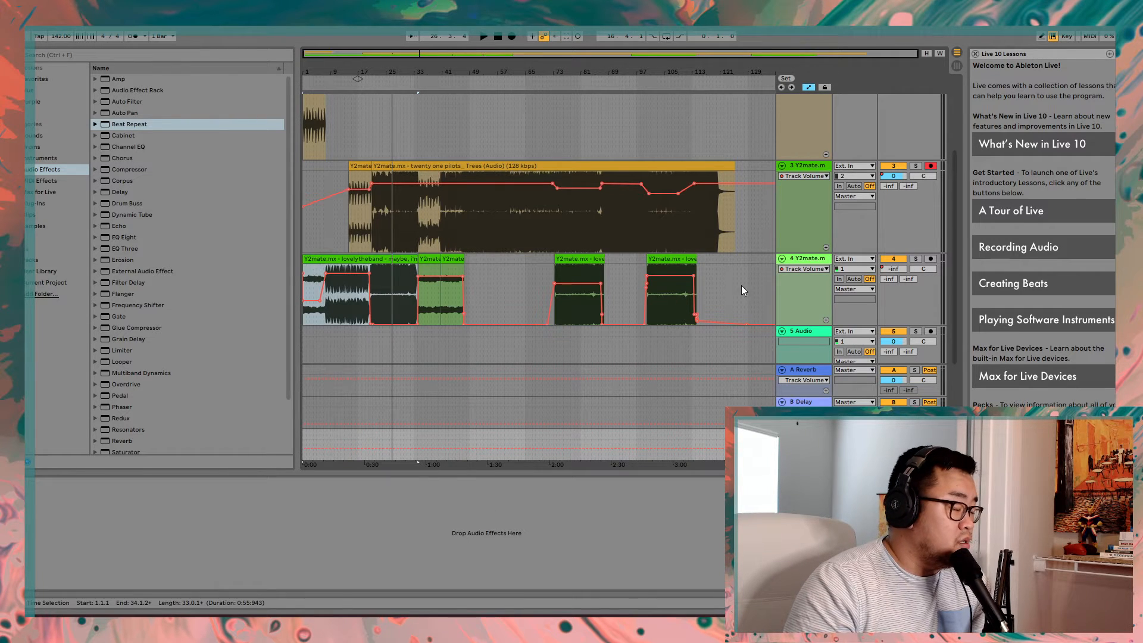
pyautogui.rightClick(418, 277)
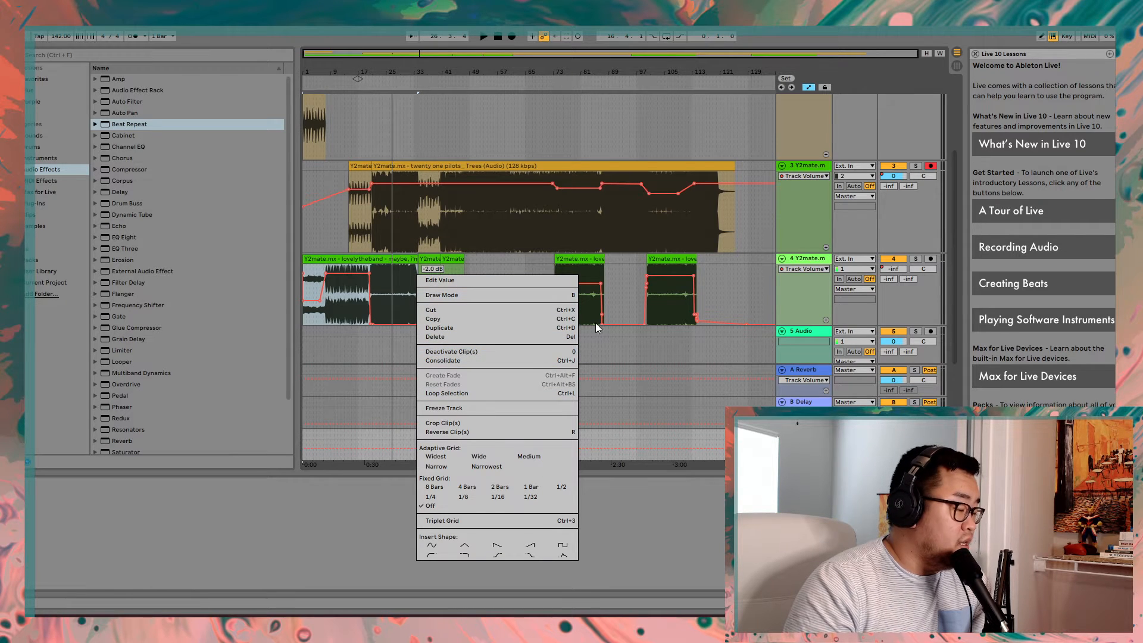
pyautogui.click(518, 269)
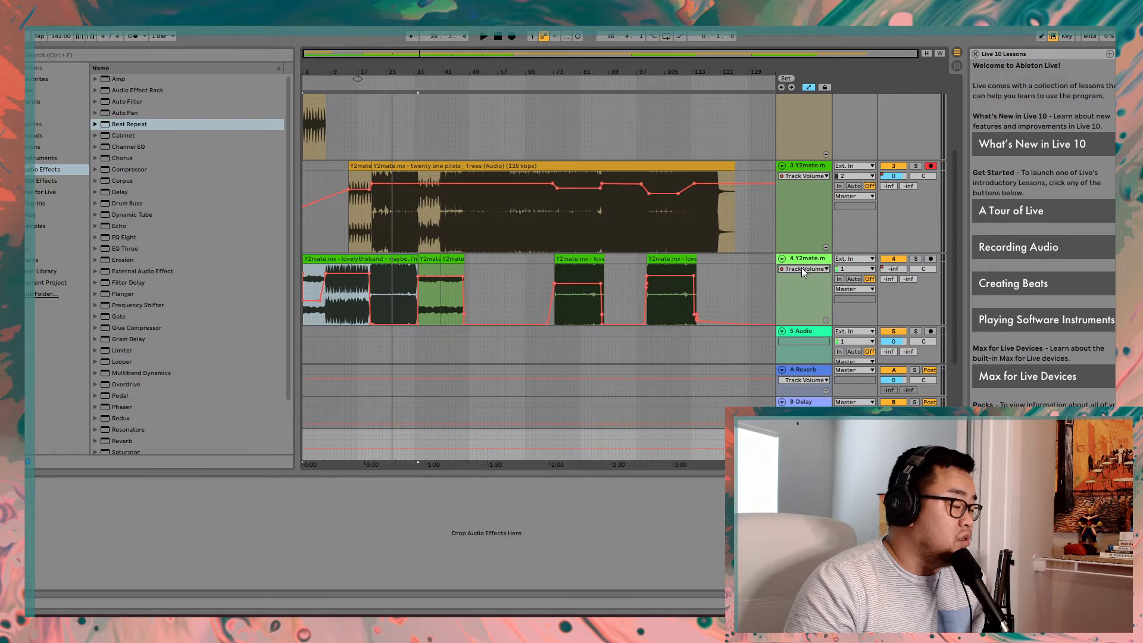
# - Show the volume automation of track 3 in the arrangement, starting from its volume fader in the Session View mixer
pyautogui.click(957, 66)
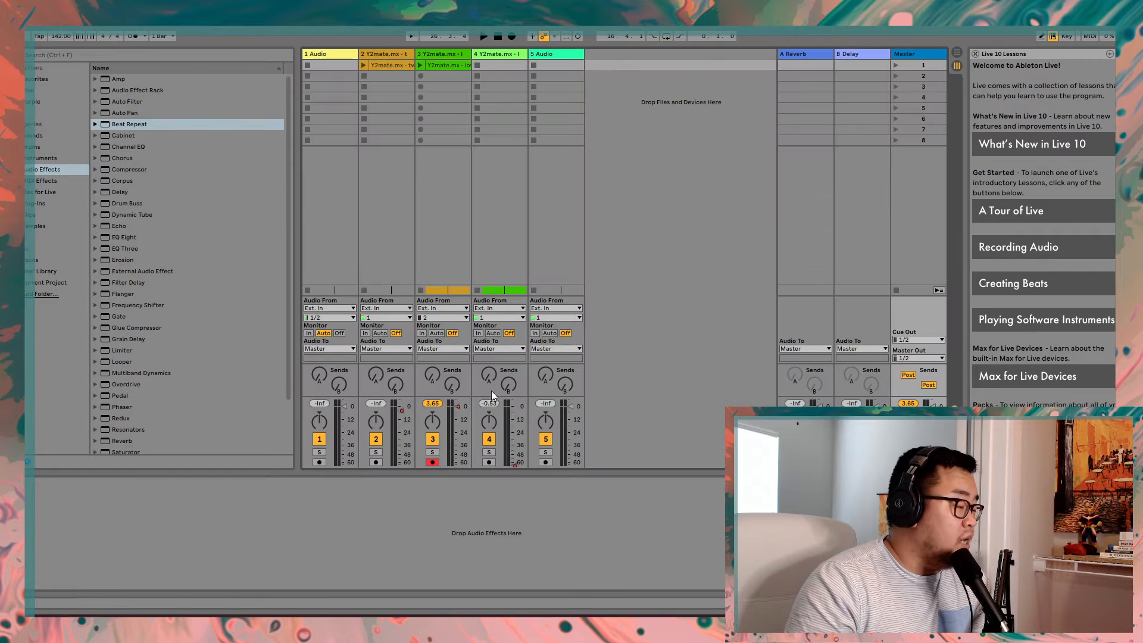
pyautogui.rightClick(453, 405)
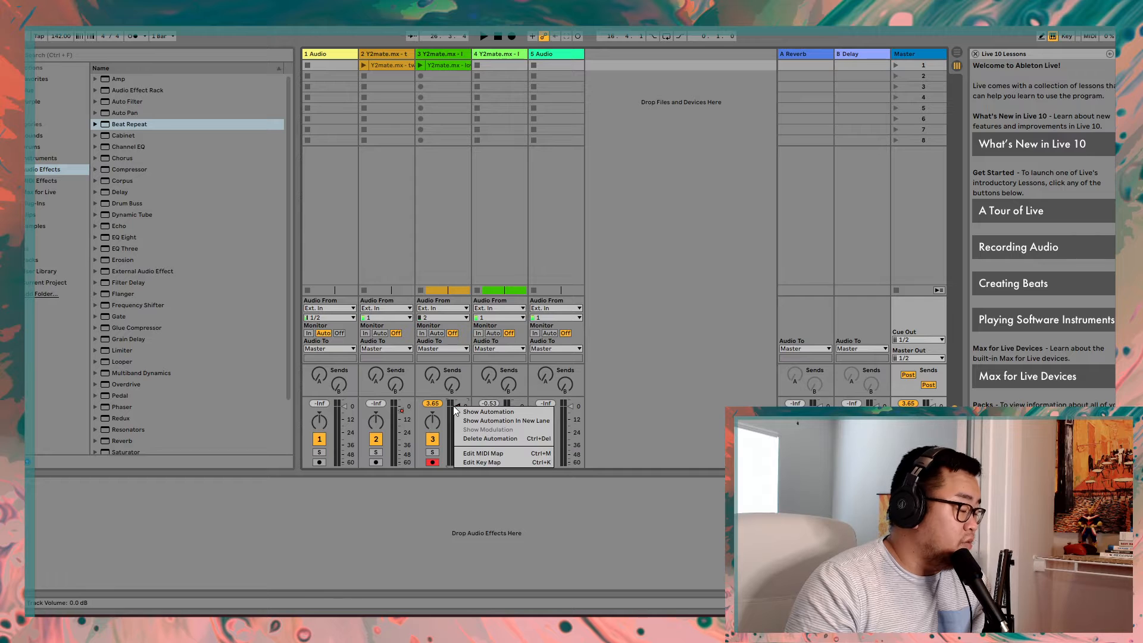
pyautogui.click(443, 410)
pyautogui.rightClick(457, 407)
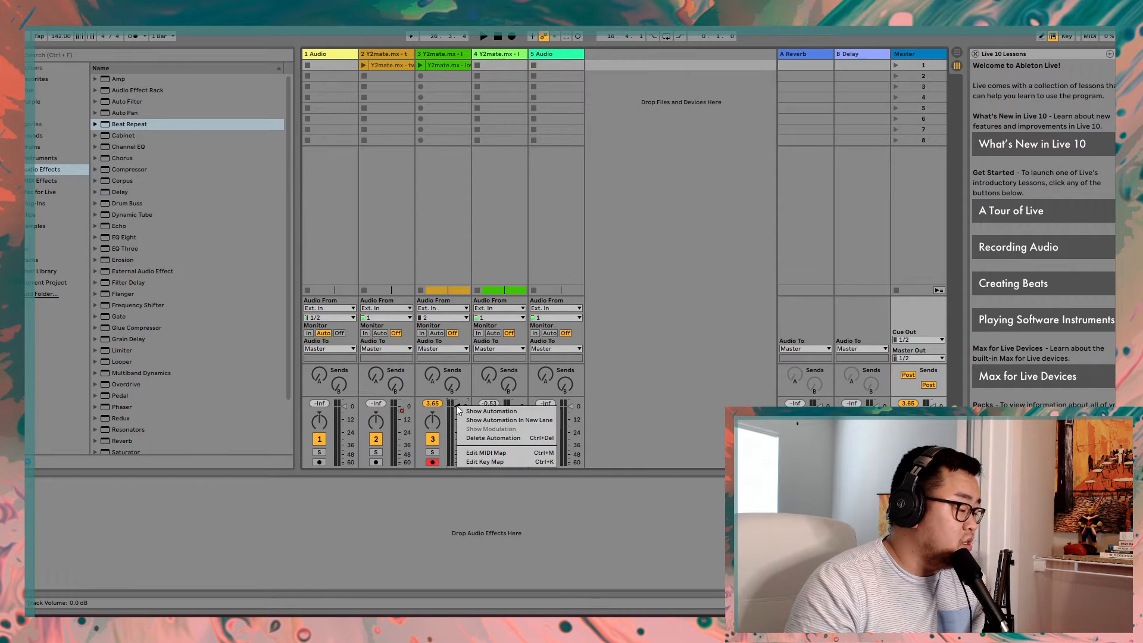
pyautogui.click(494, 410)
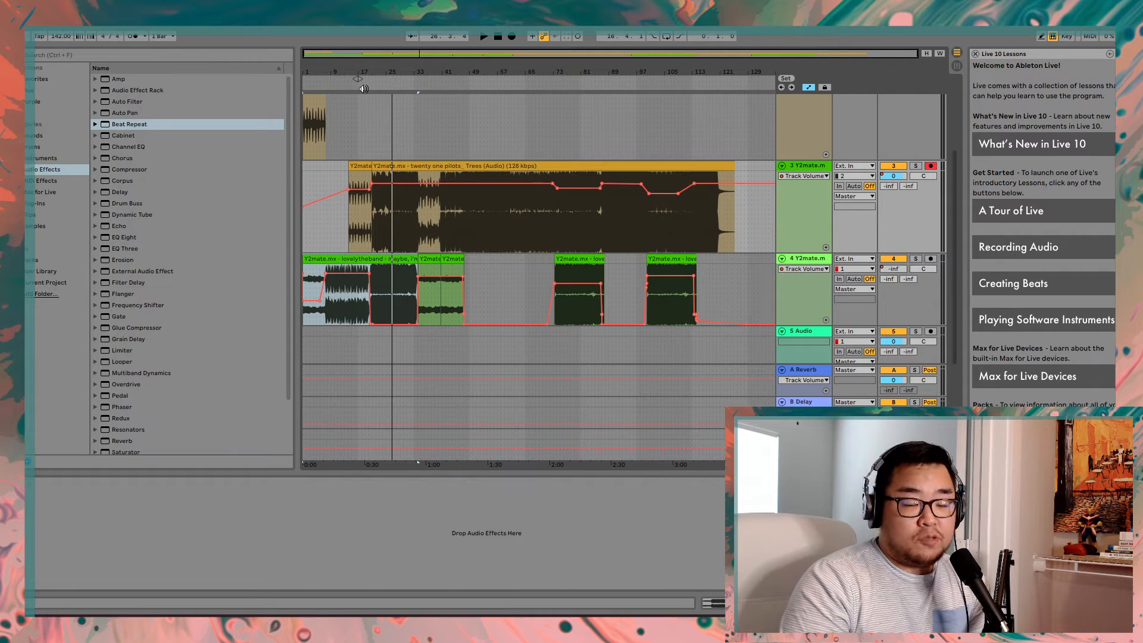
# - Play the intro from about bar 5, stop, and inspect the volume ramp on track 4's opening clip
pyautogui.click(369, 285)
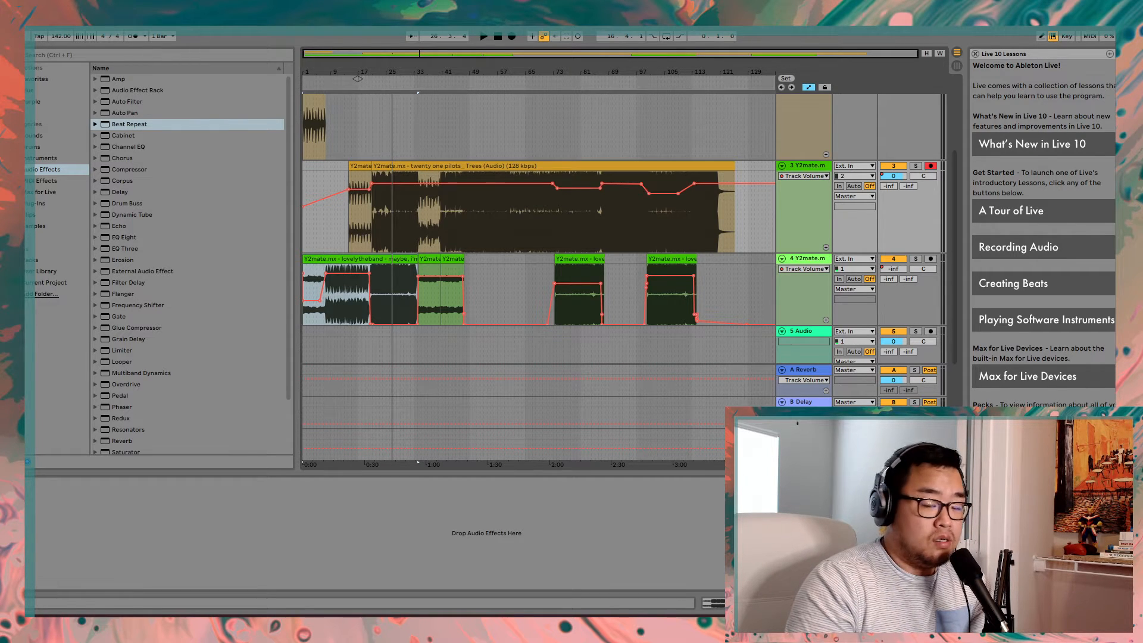
pyautogui.click(319, 86)
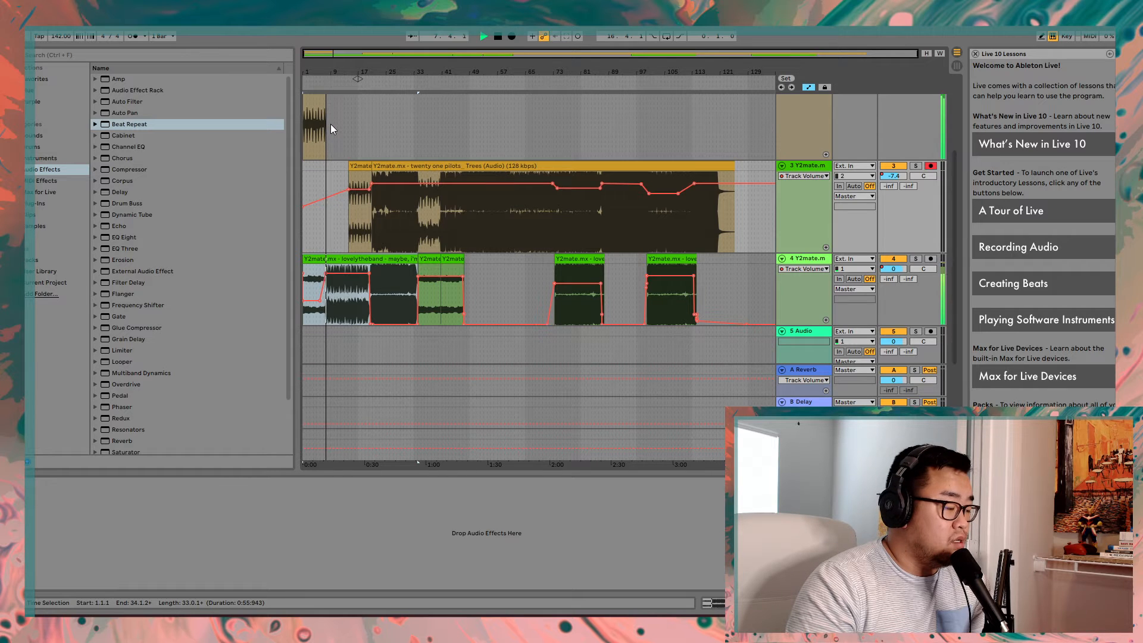
pyautogui.click(498, 37)
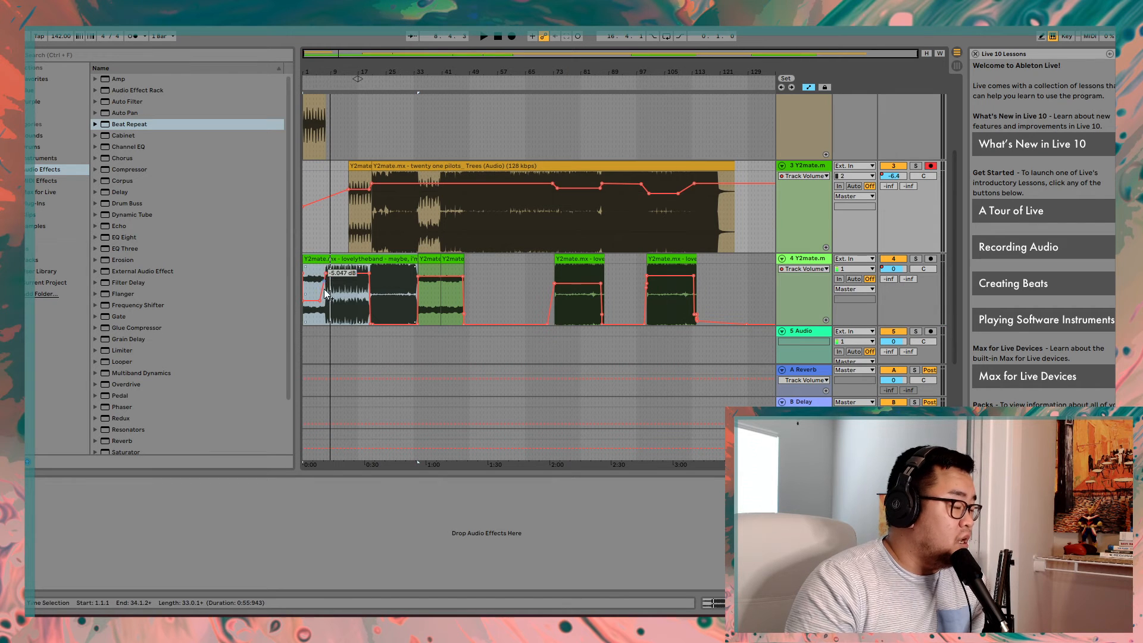
pyautogui.moveTo(324, 288); pyautogui.dragTo(328, 279)
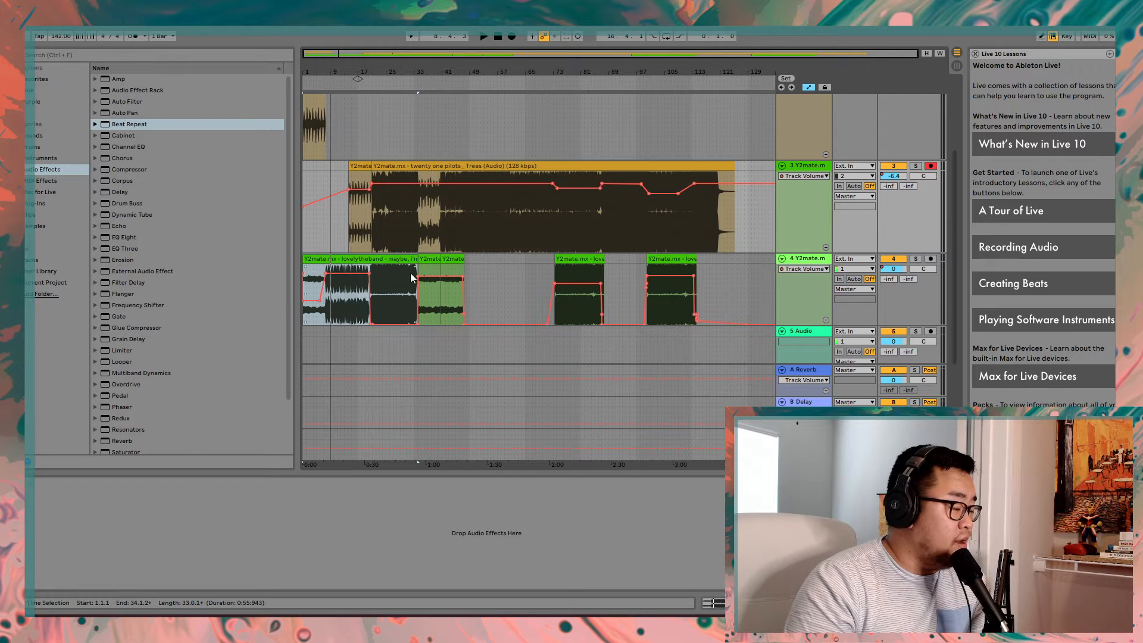
# - Play the mashup passages starting at about bar 33 and about bar 94, stopping playback after each
pyautogui.click(419, 94)
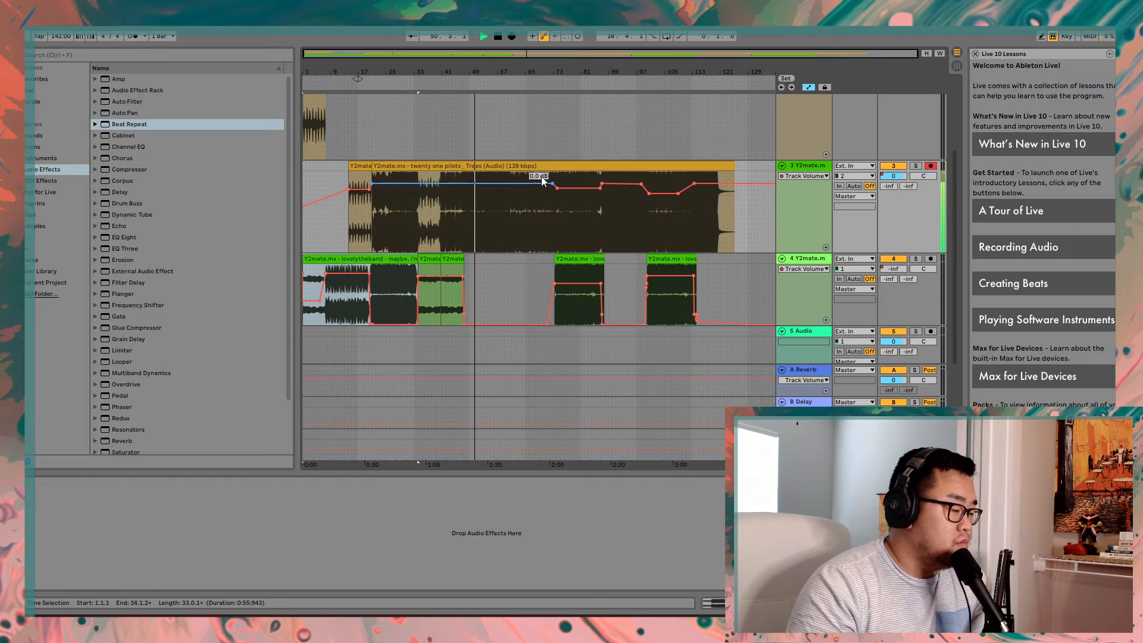
pyautogui.click(498, 38)
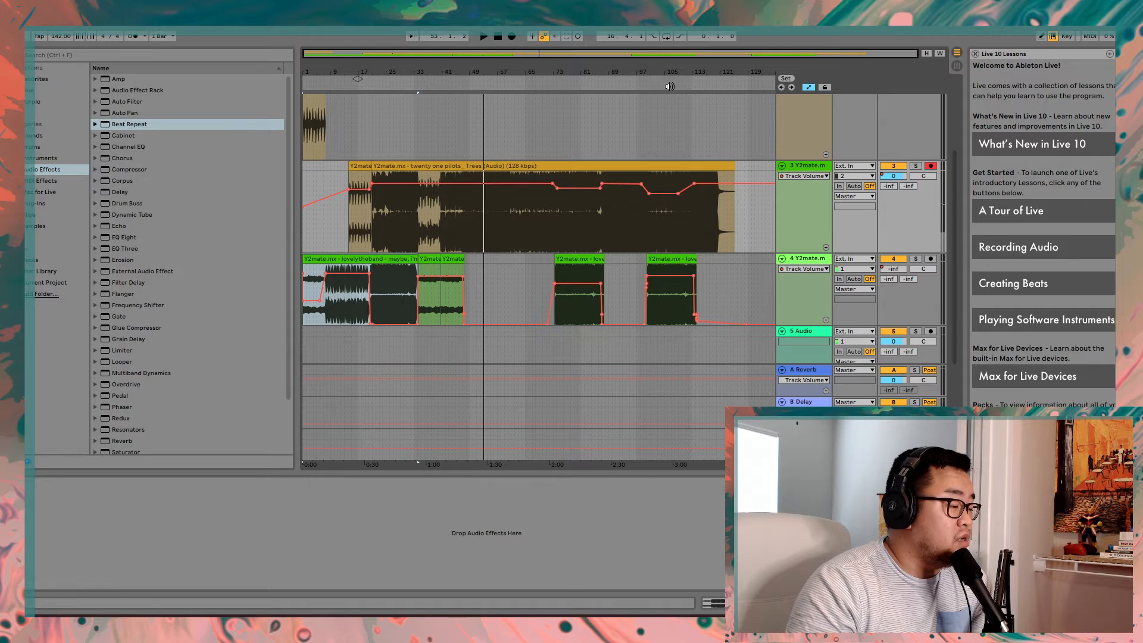
pyautogui.click(630, 83)
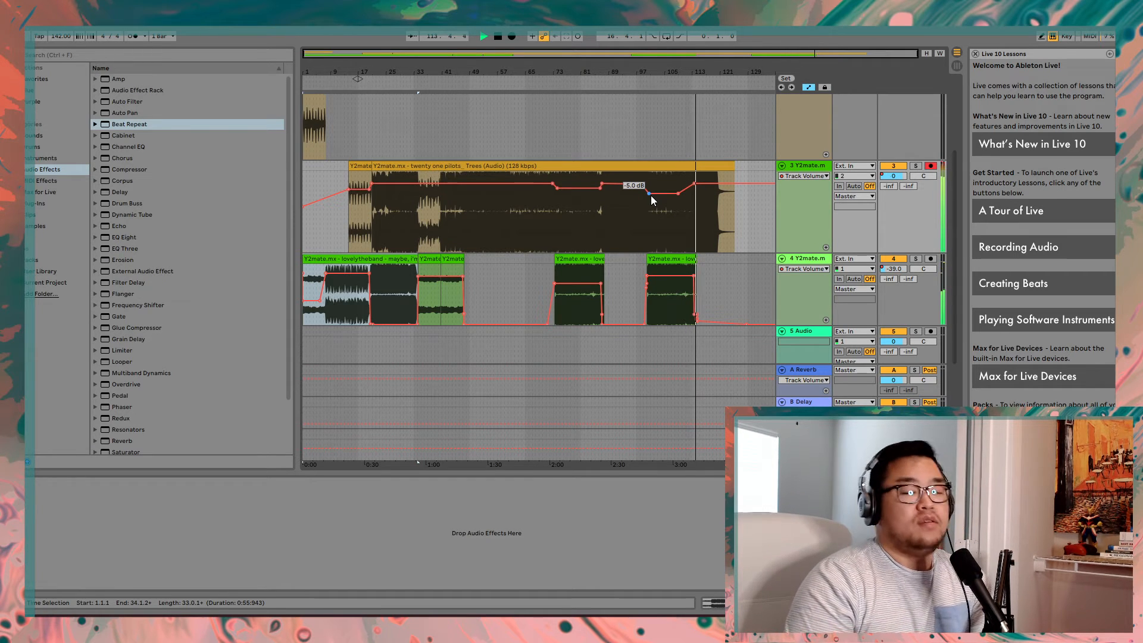
pyautogui.click(498, 36)
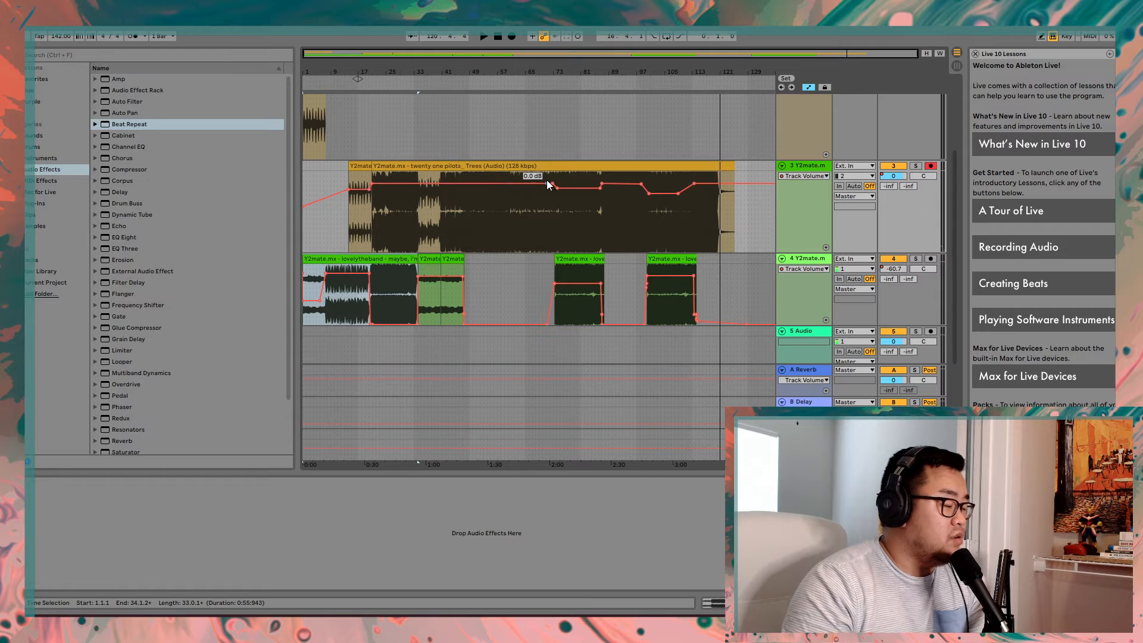
pyautogui.scroll(5, 413, 269)
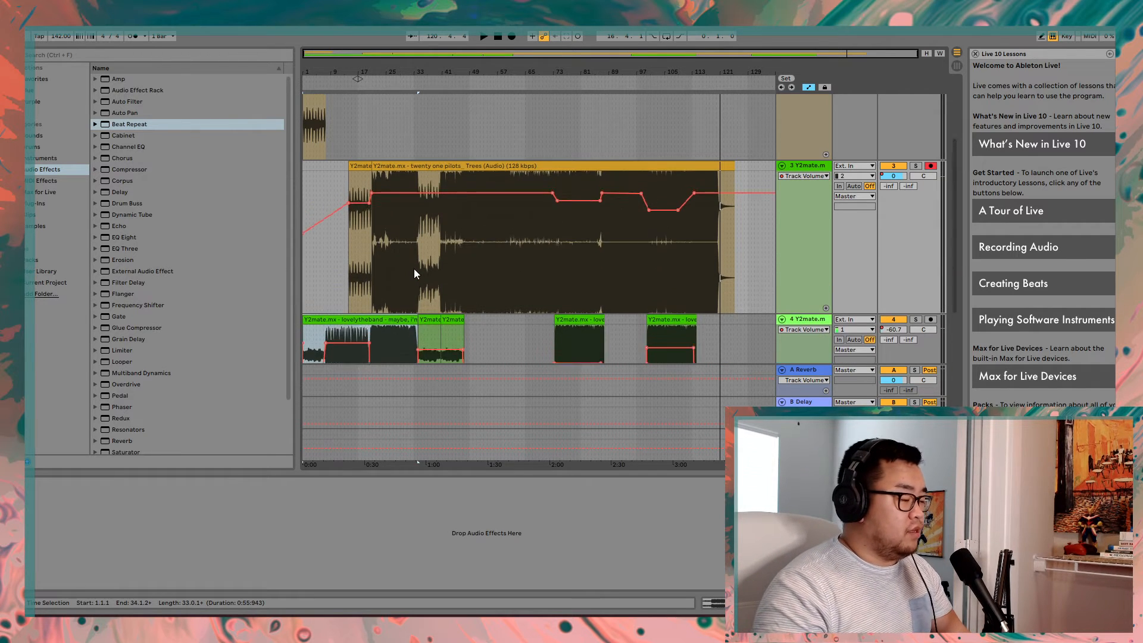
# - Solo track 3 and play its opening clip from about bar 14, stopping before the next clip begins
pyautogui.scroll(-3, 413, 269)
pyautogui.keyDown('ctrl'); pyautogui.scroll(5, 414, 286); pyautogui.keyUp('ctrl')
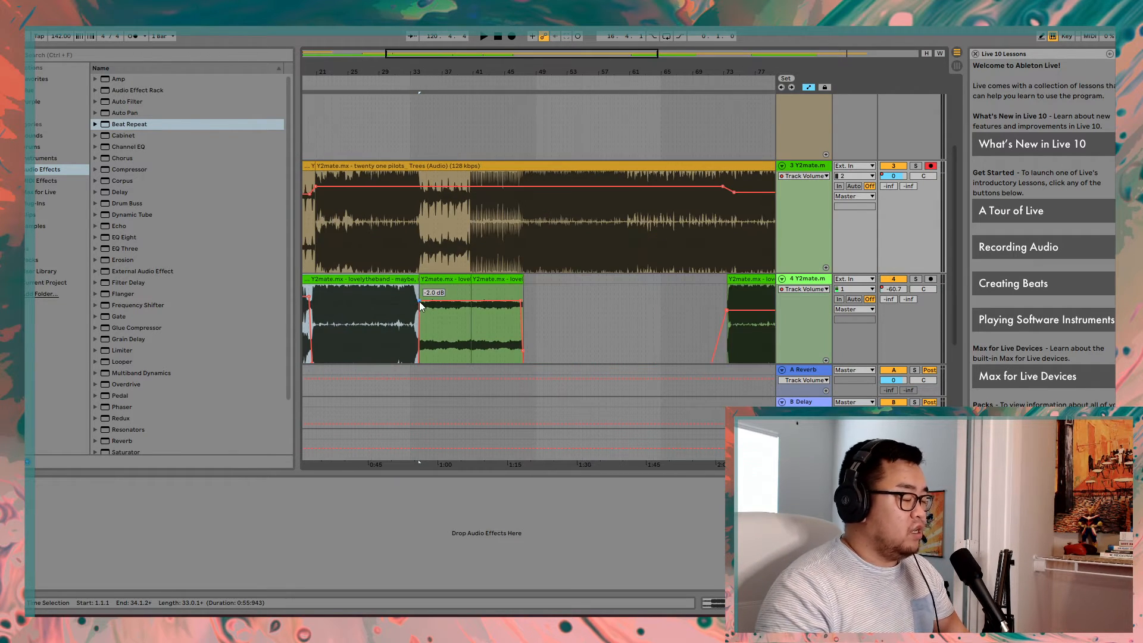
pyautogui.keyDown('ctrl'); pyautogui.scroll(4, 427, 301); pyautogui.keyUp('ctrl')
pyautogui.keyDown('ctrl'); pyautogui.scroll(-6, 427, 301); pyautogui.keyUp('ctrl')
pyautogui.keyDown('ctrl'); pyautogui.scroll(4, 354, 316); pyautogui.keyUp('ctrl')
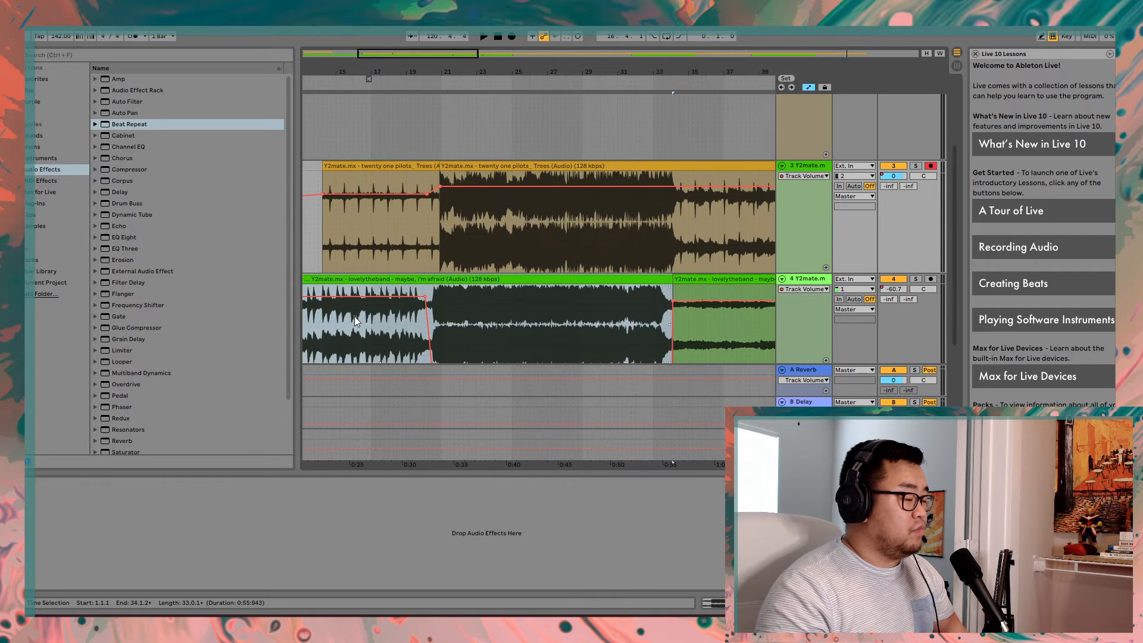
pyautogui.keyDown('ctrl'); pyautogui.scroll(3, 354, 316); pyautogui.keyUp('ctrl')
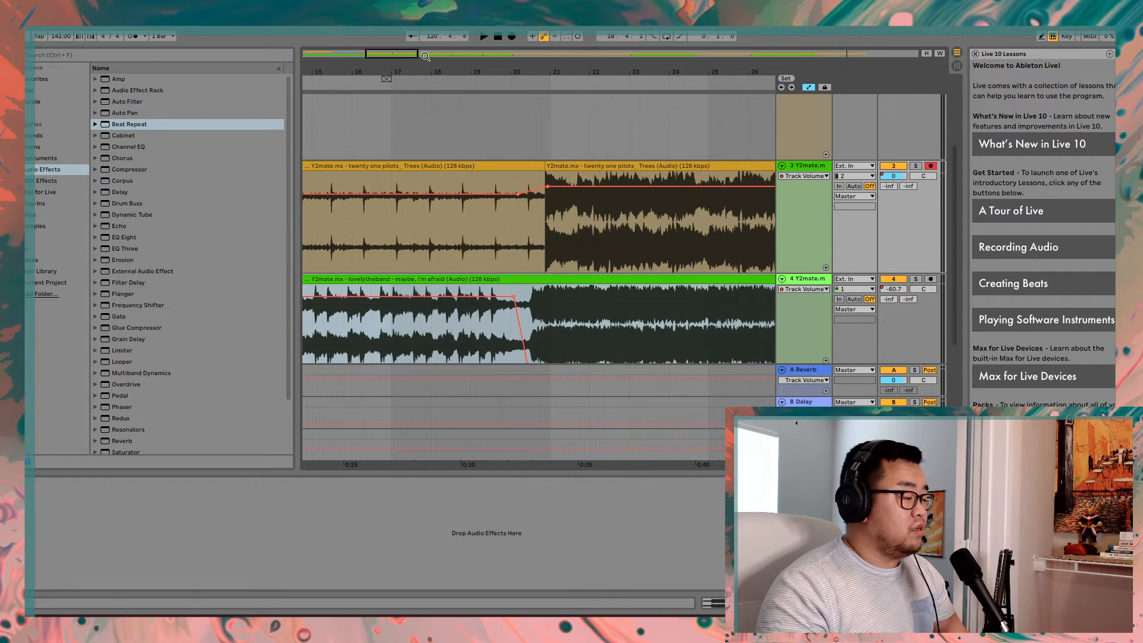
pyautogui.moveTo(385, 54); pyautogui.dragTo(369, 62)
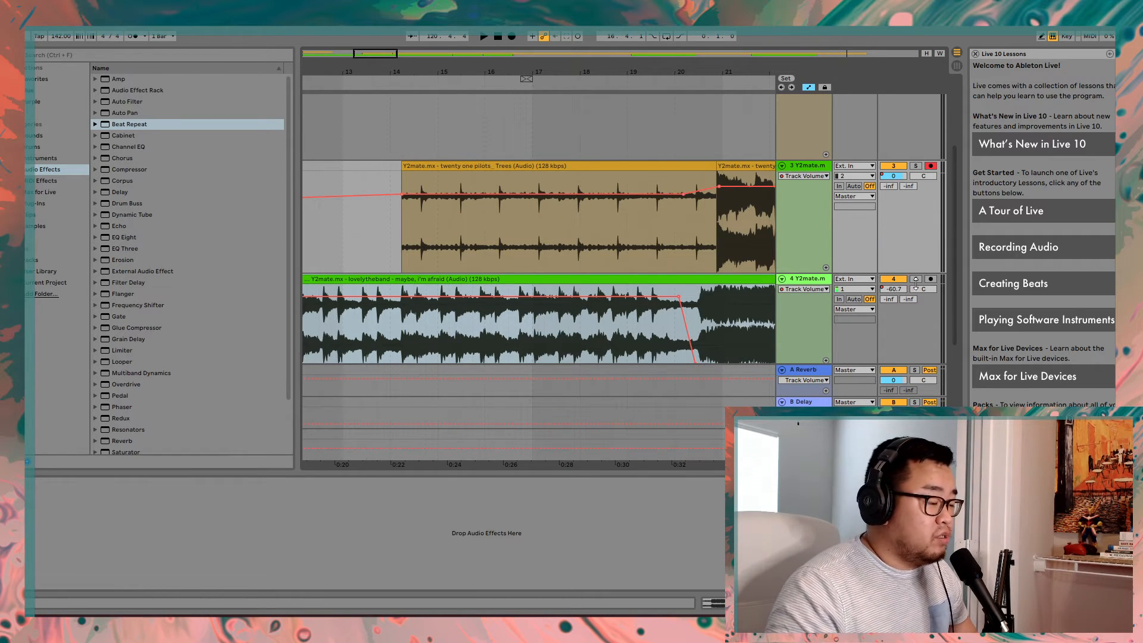
pyautogui.click(915, 166)
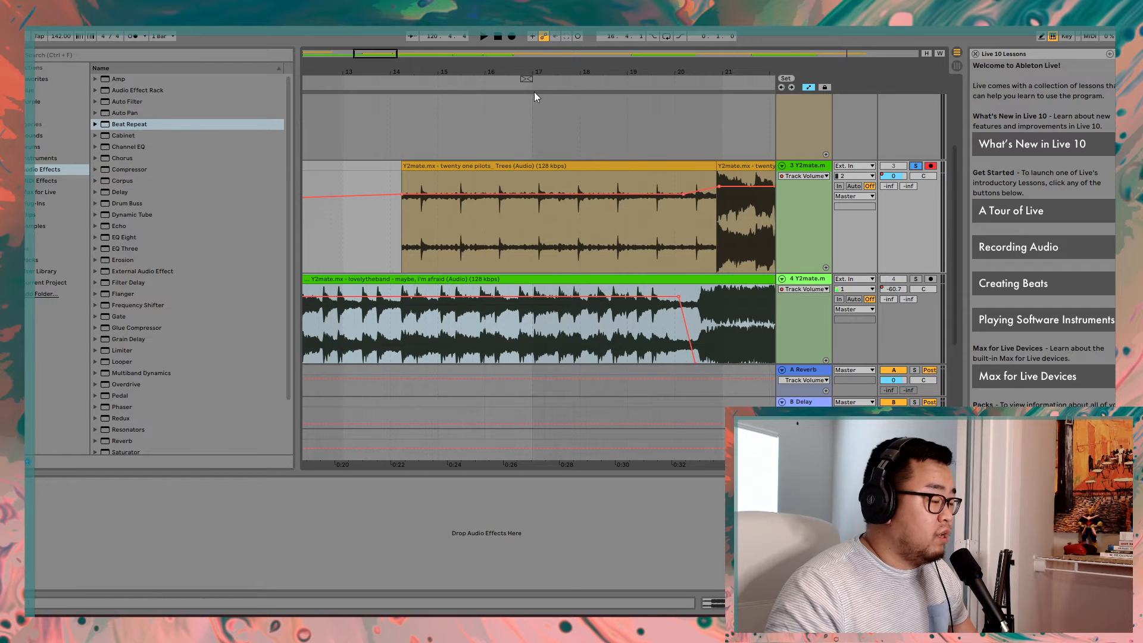
pyautogui.click(393, 89)
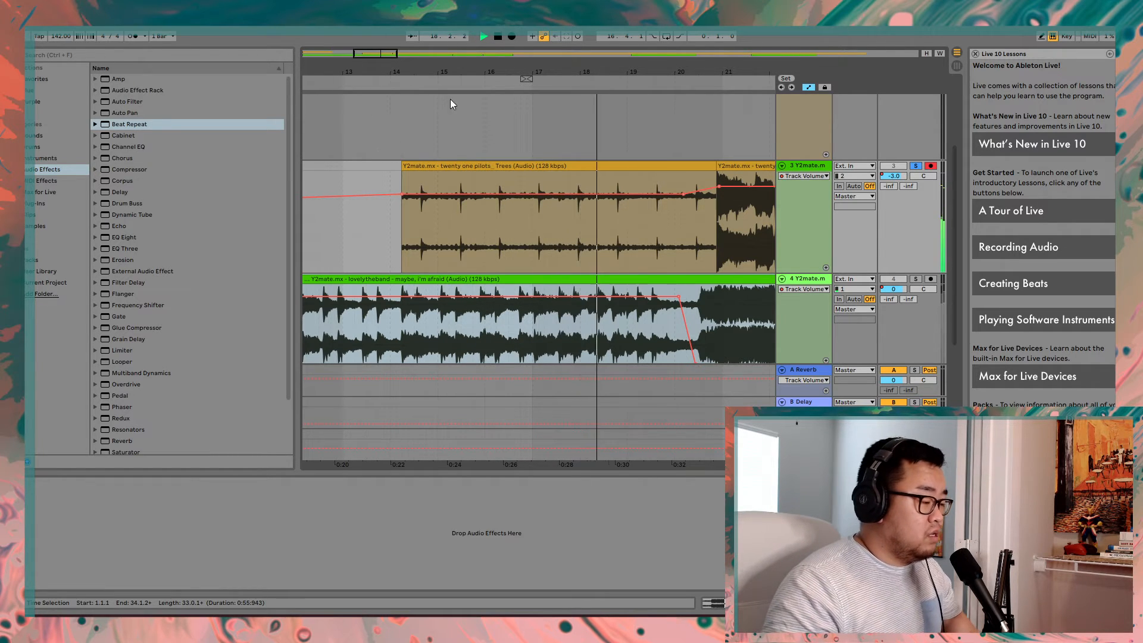
pyautogui.click(496, 38)
# - Turn off the solo on track 3 and play tracks 3 and 4 together twice from about bar 17, stopping each time
pyautogui.scroll(2, 609, 315)
pyautogui.scroll(-1, 604, 321)
pyautogui.scroll(6, 587, 331)
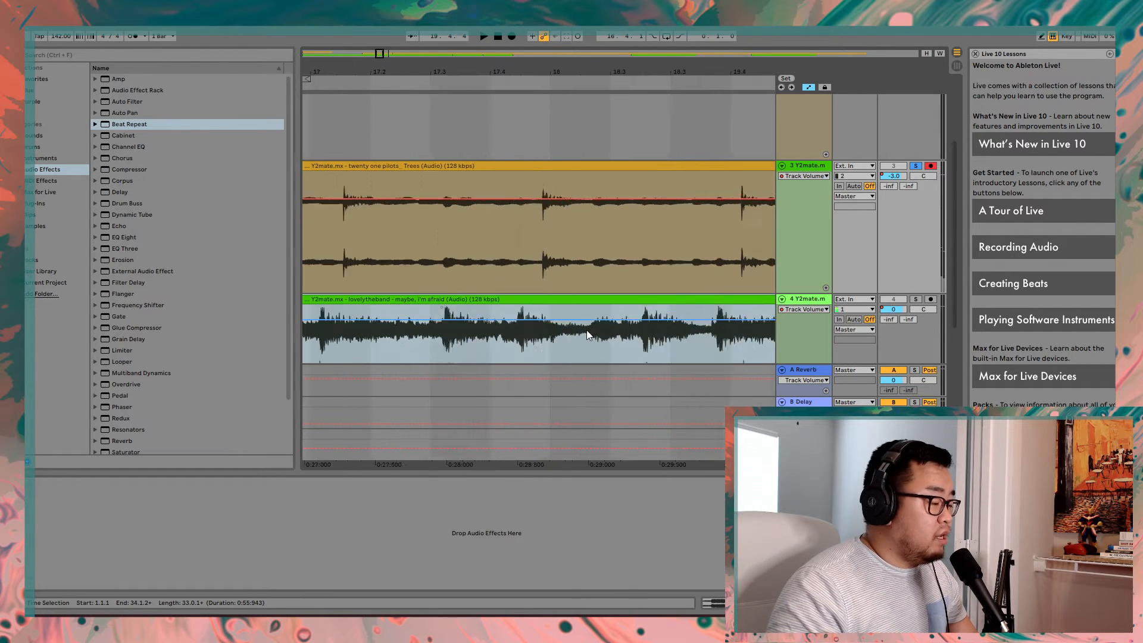
pyautogui.scroll(-2, 584, 331)
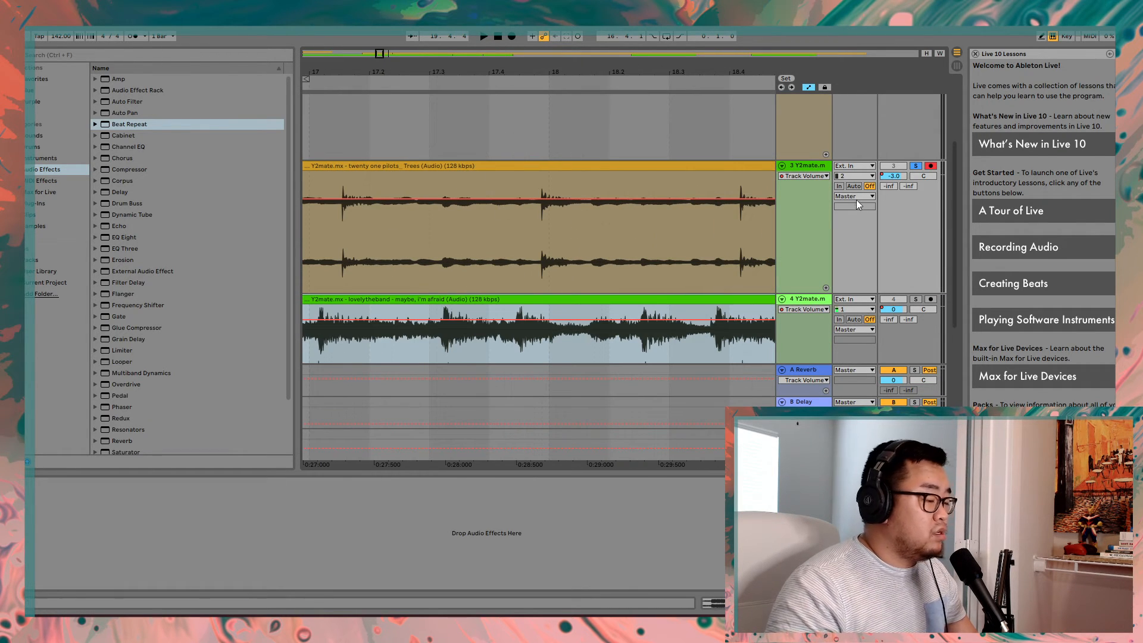
pyautogui.click(915, 165)
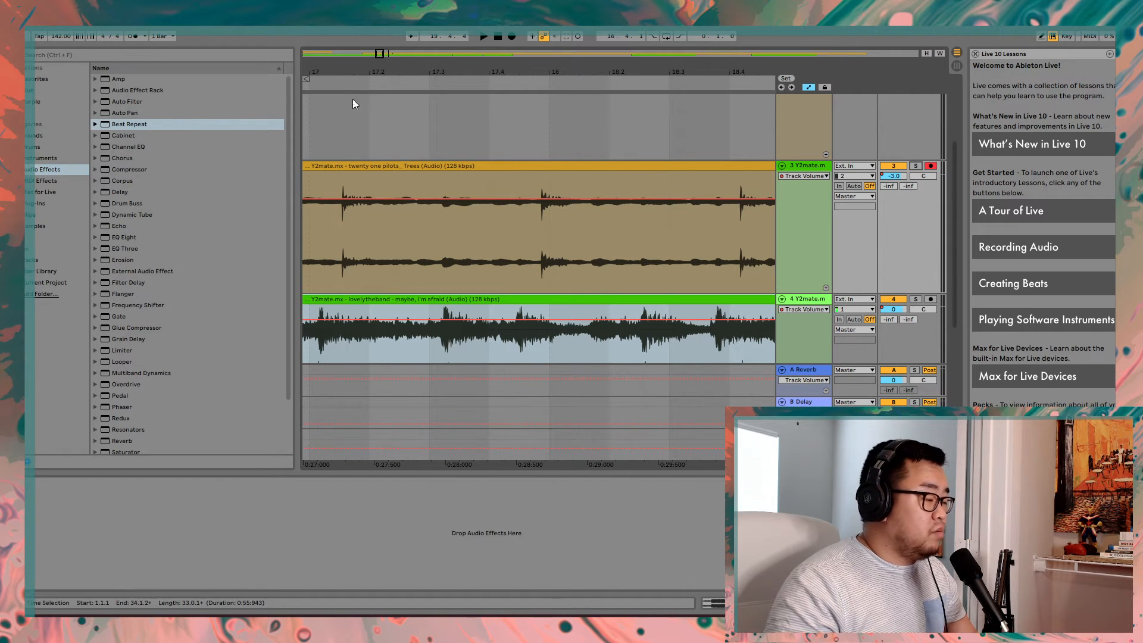
pyautogui.click(331, 83)
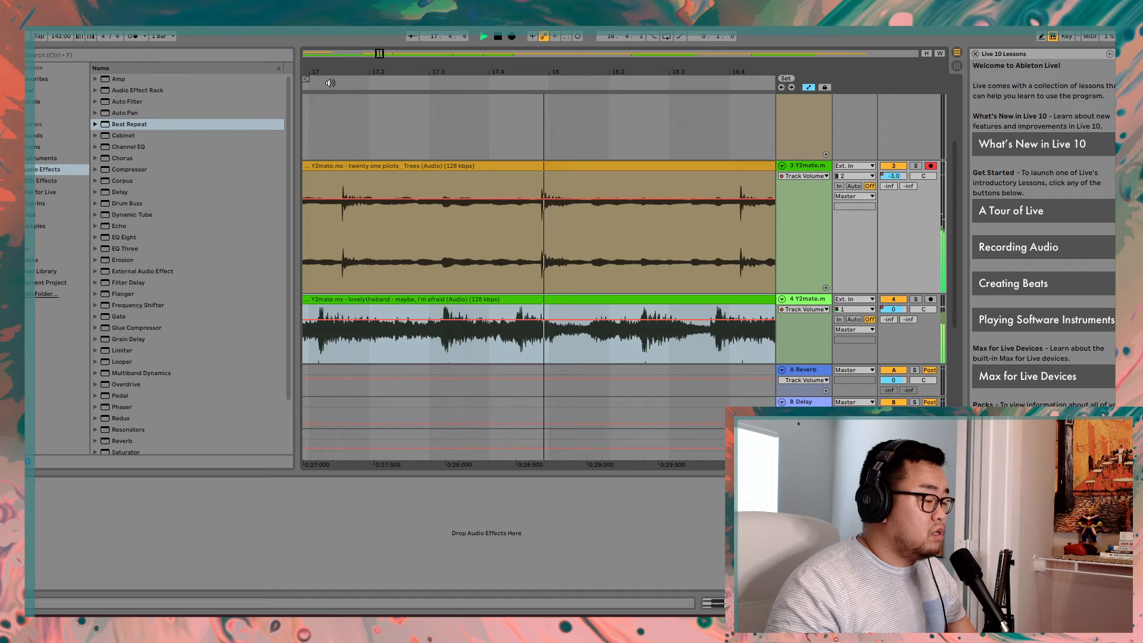
pyautogui.press('space')
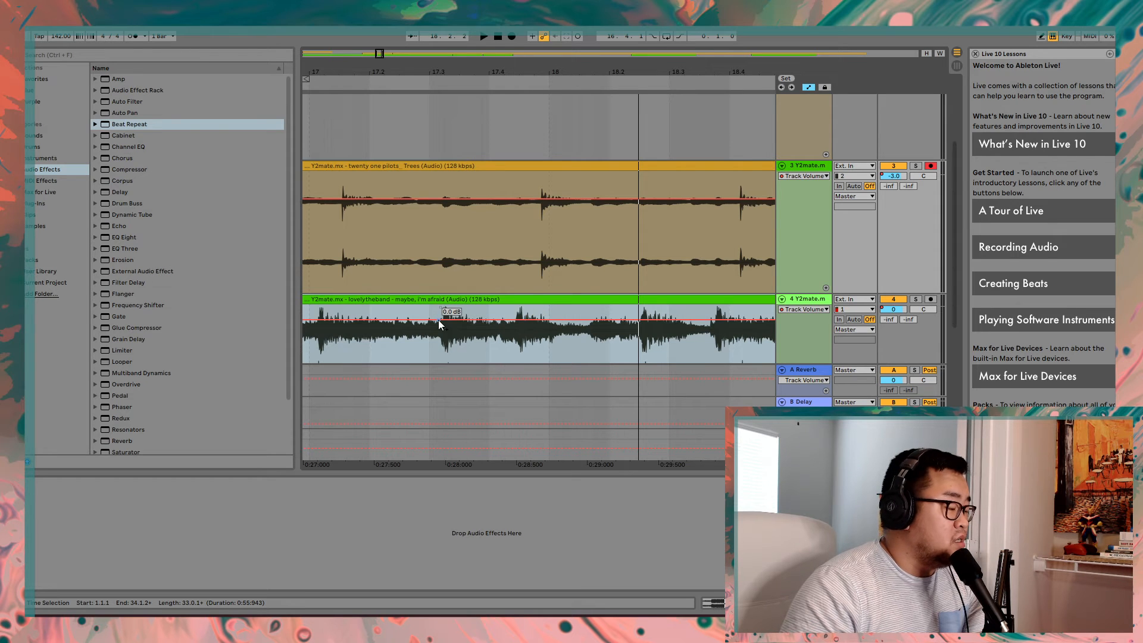
pyautogui.click(326, 80)
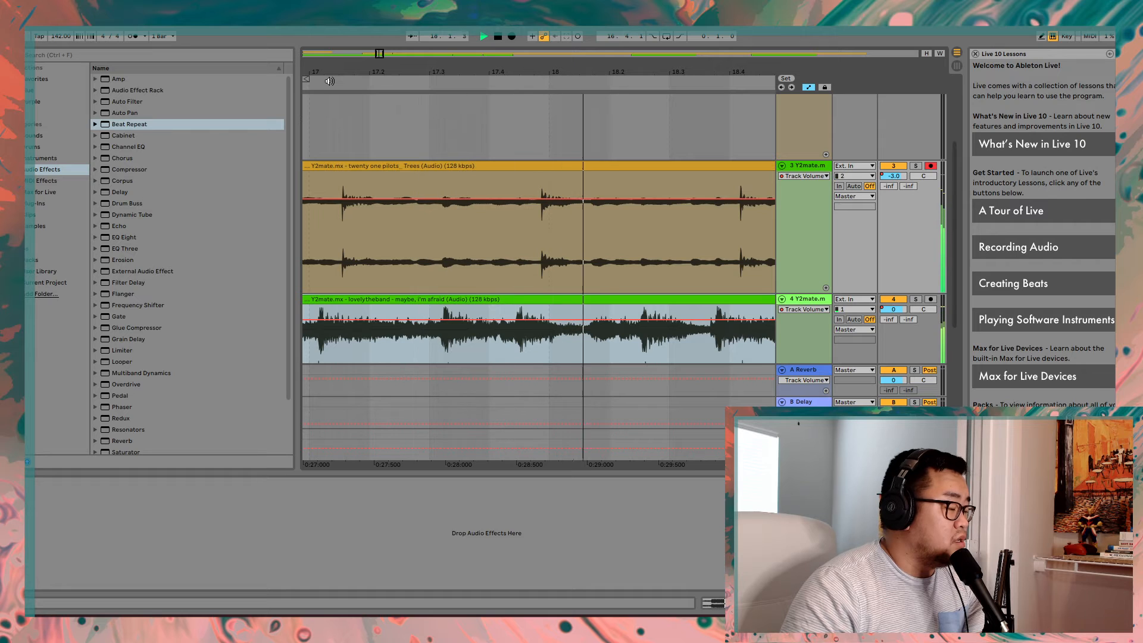
pyautogui.click(498, 37)
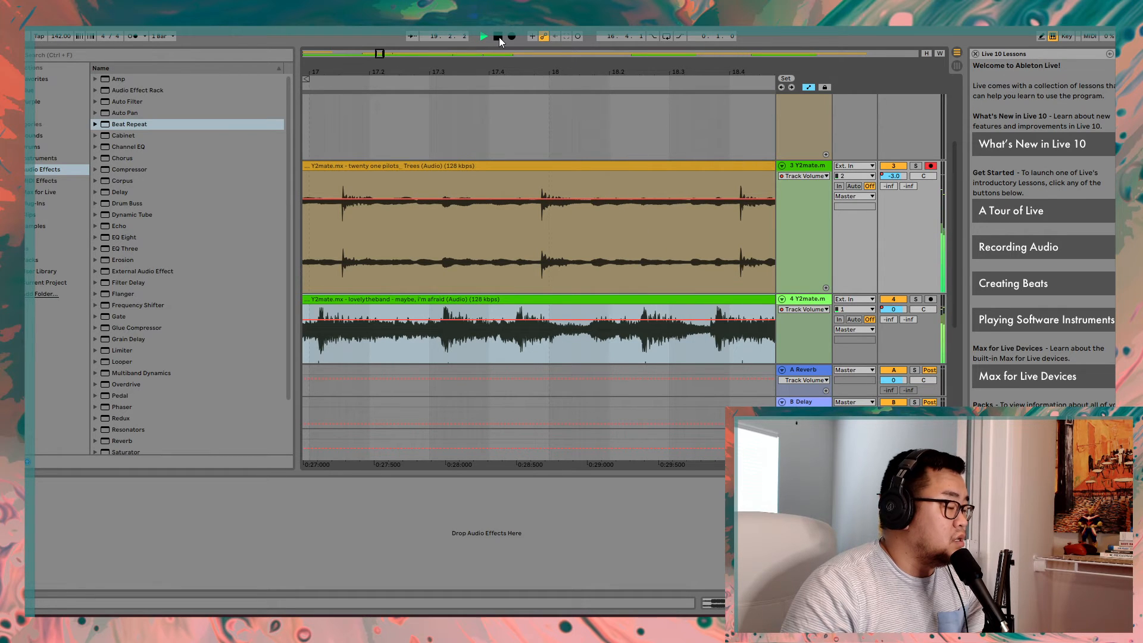
# - Compare the beat transients in the waveforms of tracks 3 and 4 just before bar 18
pyautogui.click(441, 330)
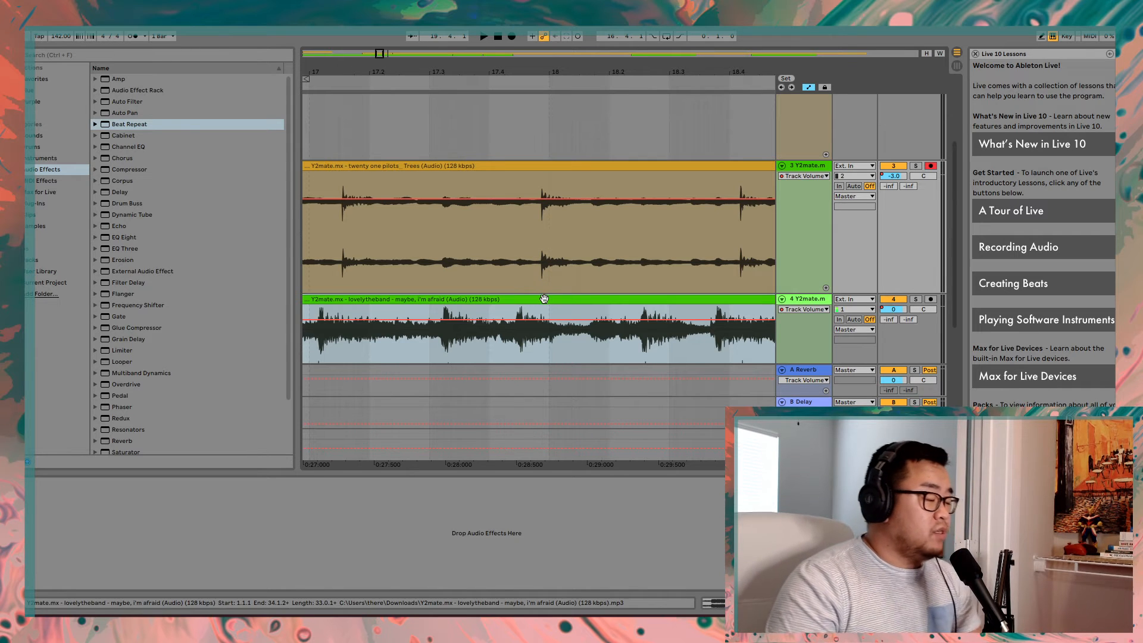
pyautogui.scroll(2, 540, 310)
pyautogui.scroll(2, 541, 307)
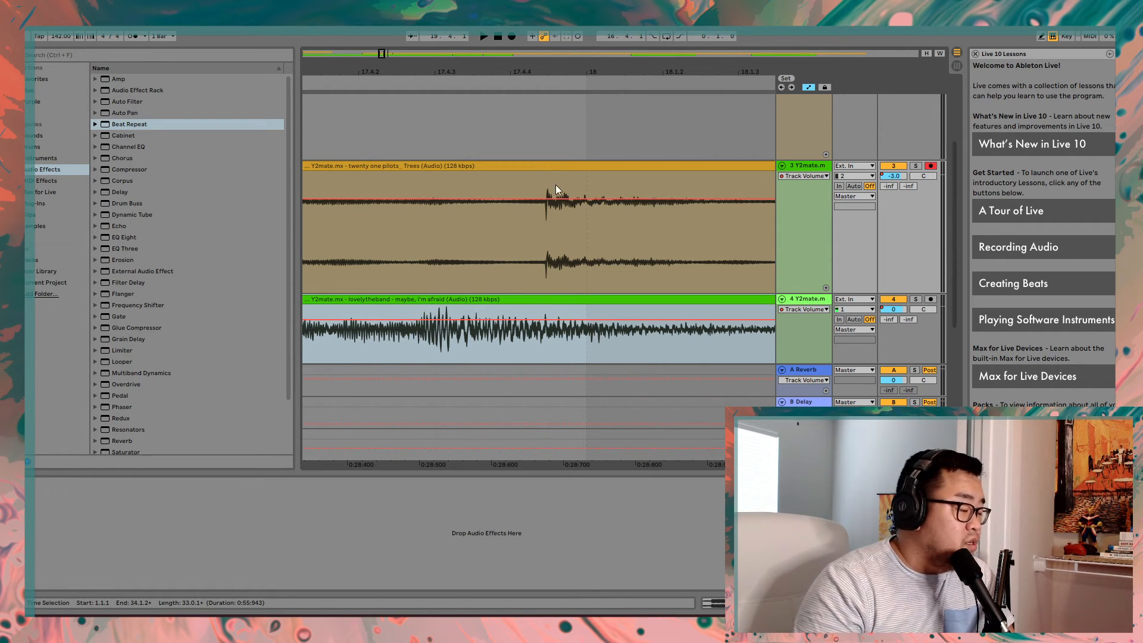
pyautogui.click(551, 202)
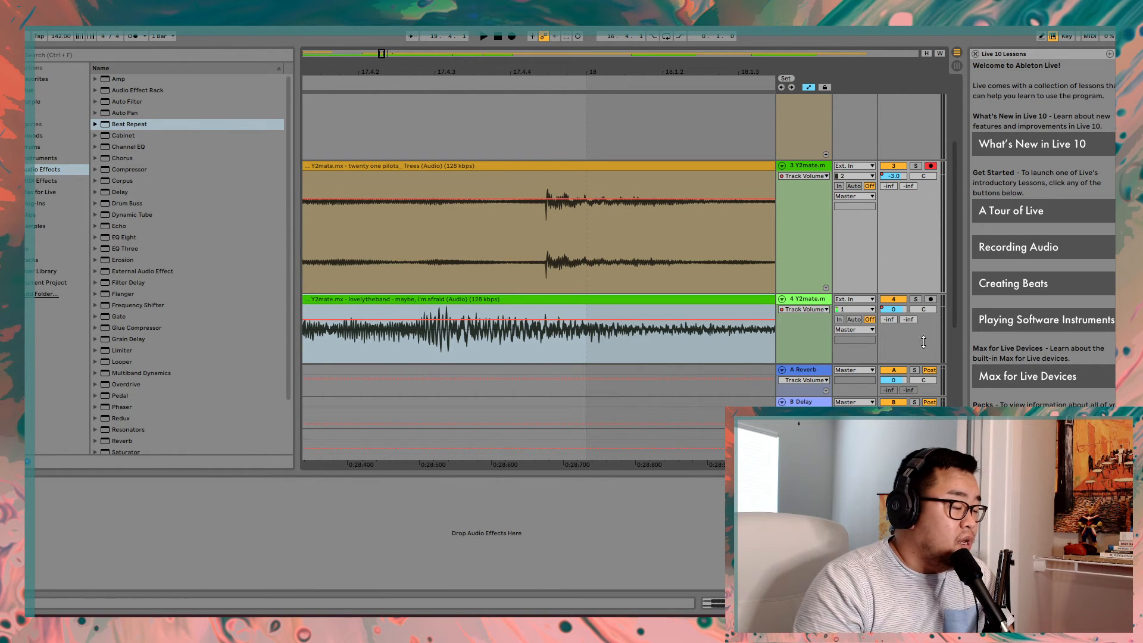
# - Solo track 3, then track 4, playing each from around 17.4 and stopping to compare their beat timing
pyautogui.click(914, 166)
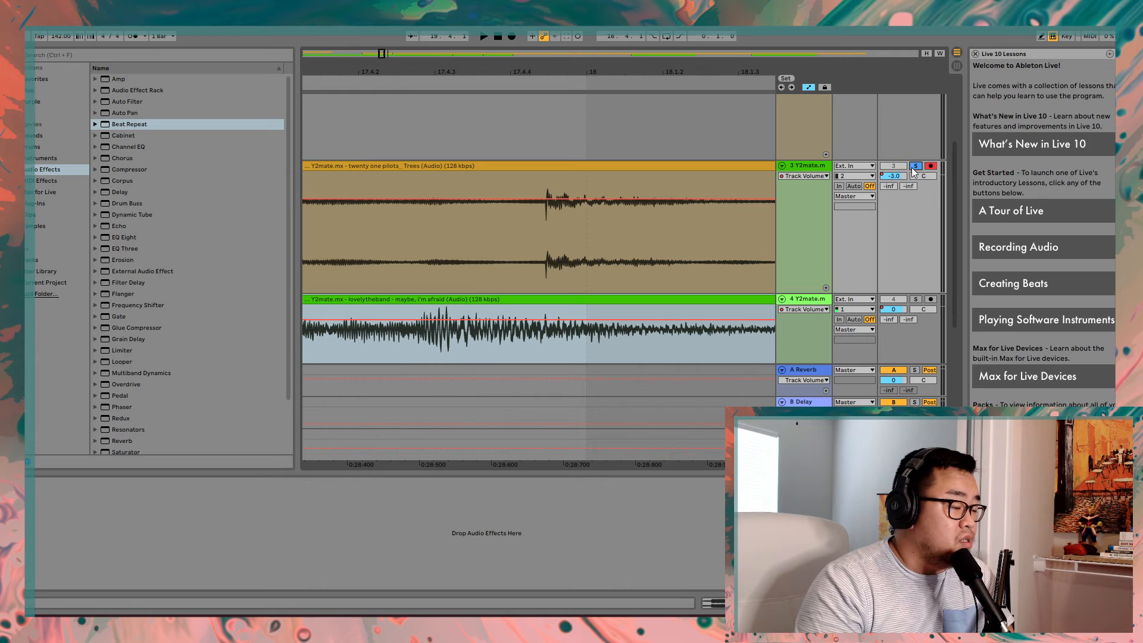
pyautogui.click(491, 83)
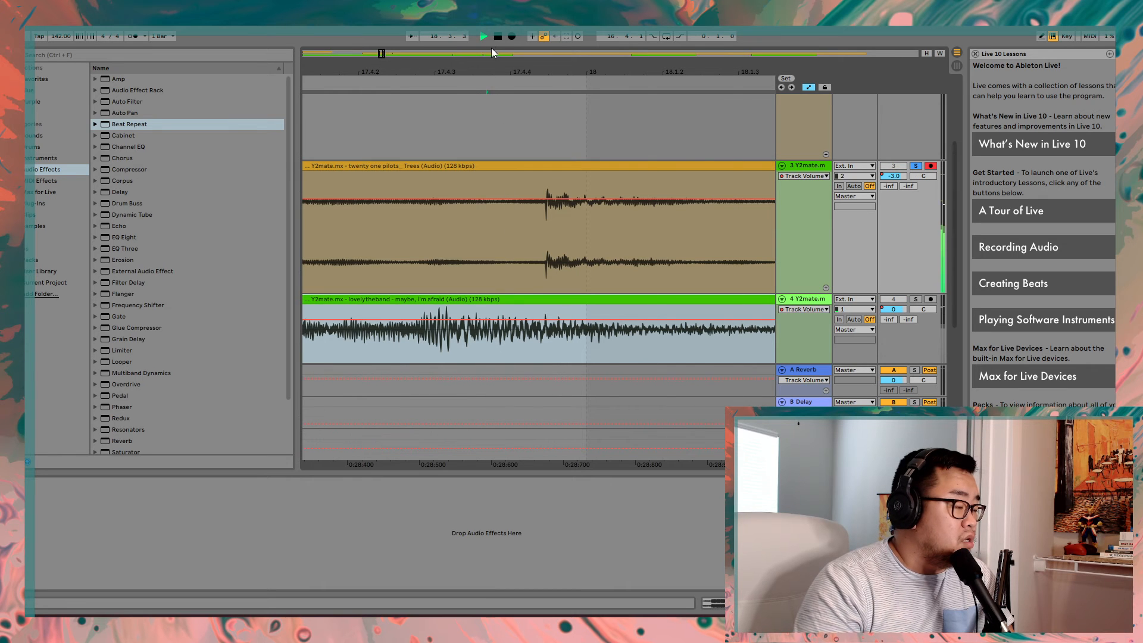
pyautogui.click(497, 39)
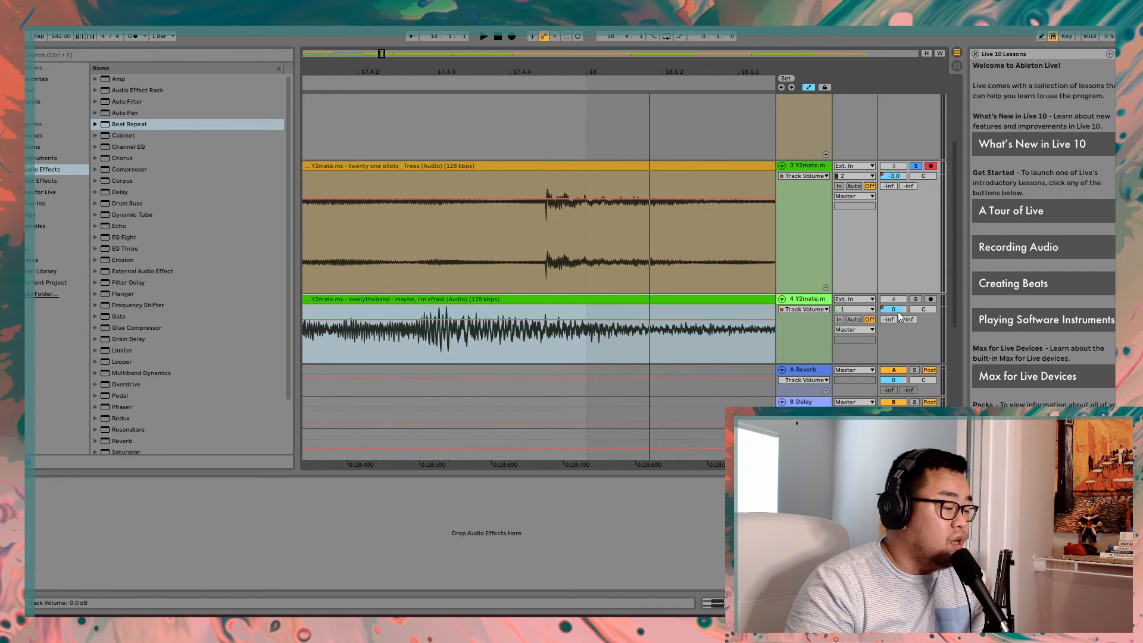
pyautogui.click(915, 298)
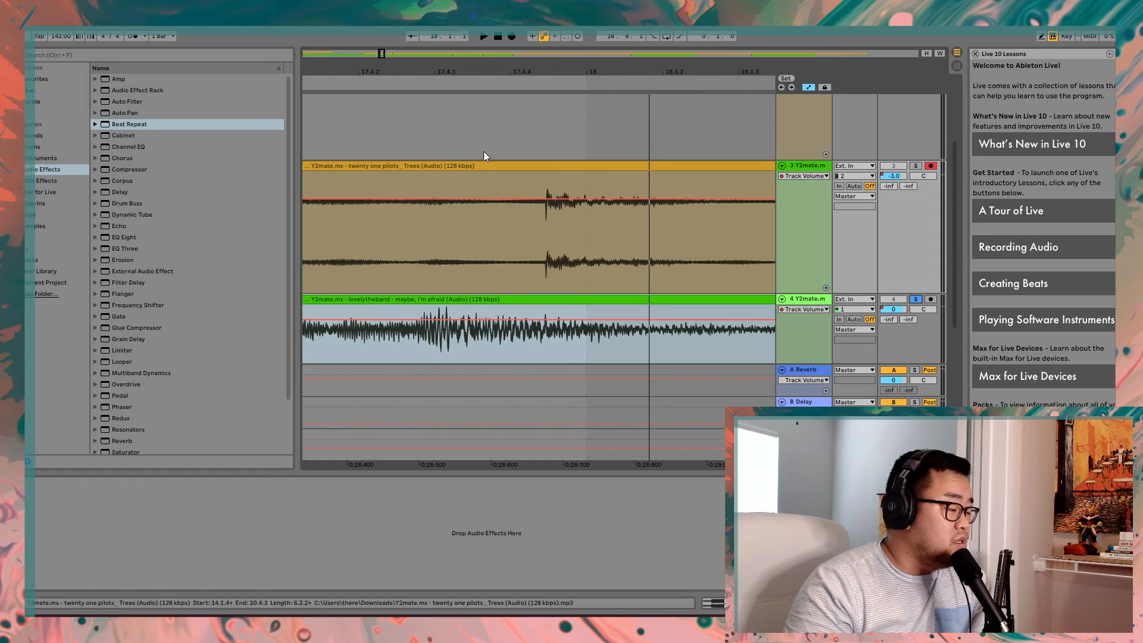
pyautogui.click(350, 87)
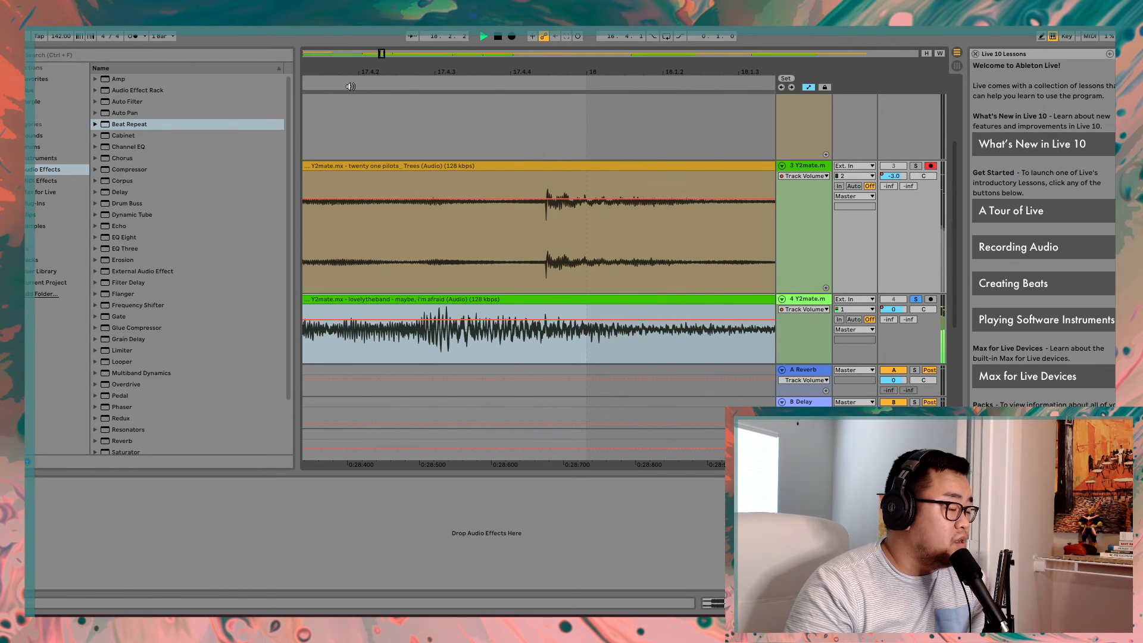
pyautogui.click(495, 36)
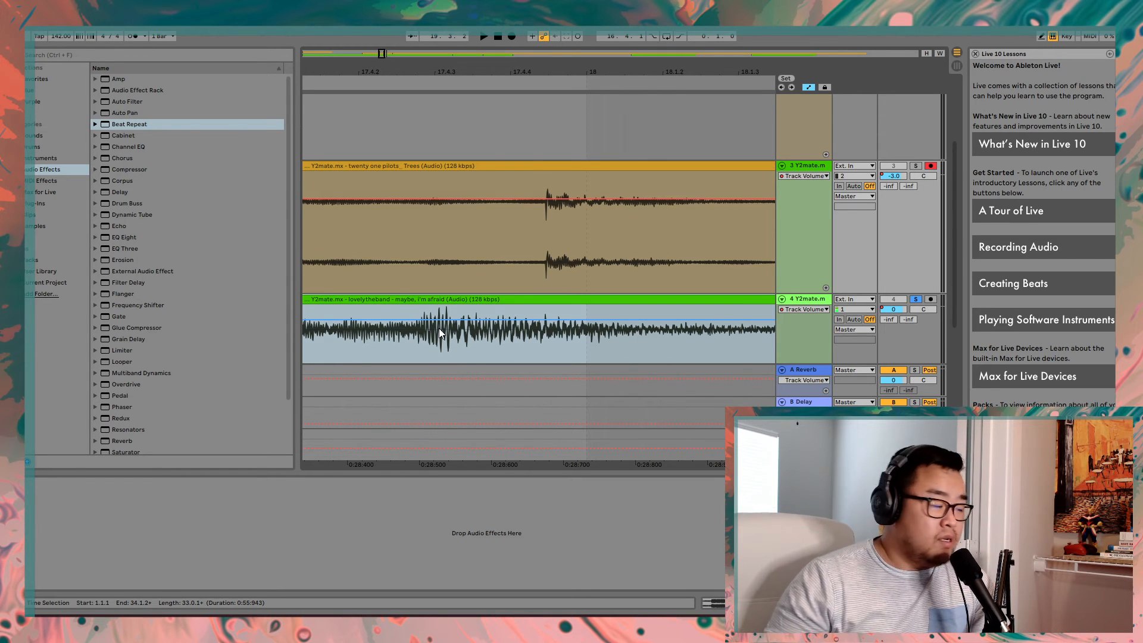
# - Show the full arrangement, select the mashup's clips from 1.1.1 to 128.4.3 across the tracks, and clear the selection at about bar 40
pyautogui.scroll(-2, 464, 314)
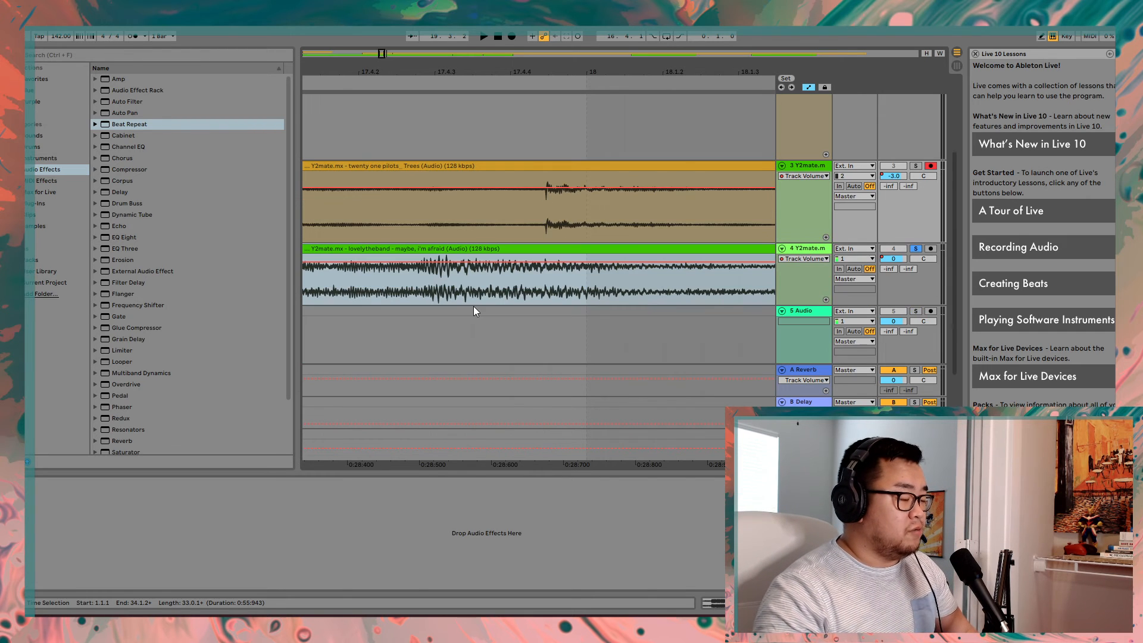
pyautogui.scroll(-10, 495, 281)
pyautogui.scroll(-2, 494, 280)
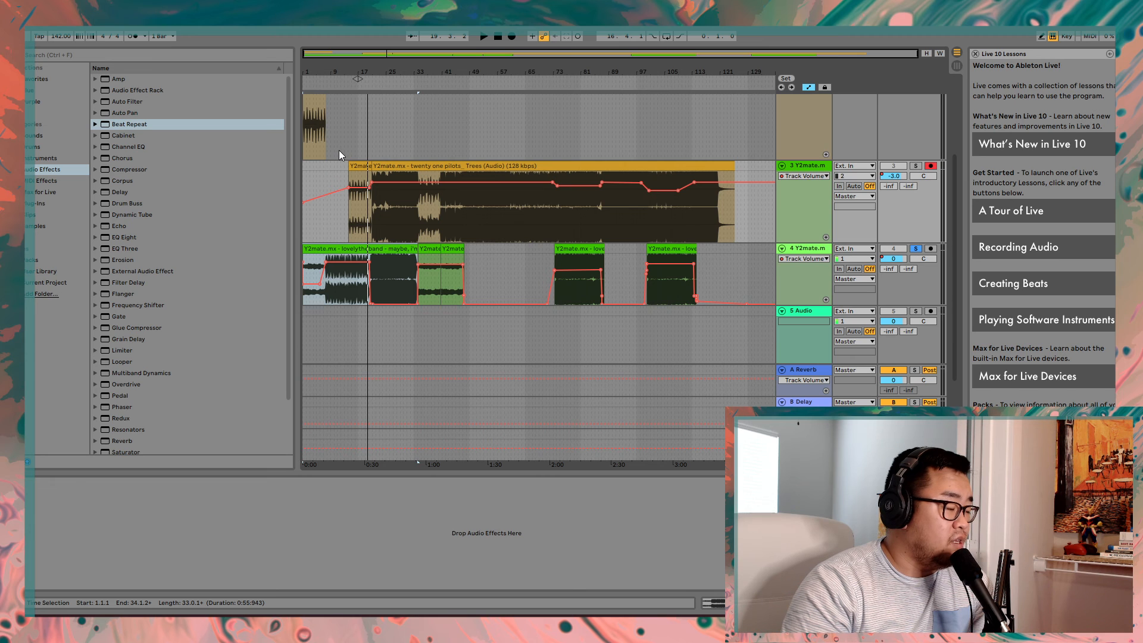
pyautogui.moveTo(338, 150)
pyautogui.mouseDown()
pyautogui.moveTo(351, 190)
pyautogui.moveTo(511, 246)
pyautogui.moveTo(748, 277)
pyautogui.mouseUp()
pyautogui.click(747, 277)
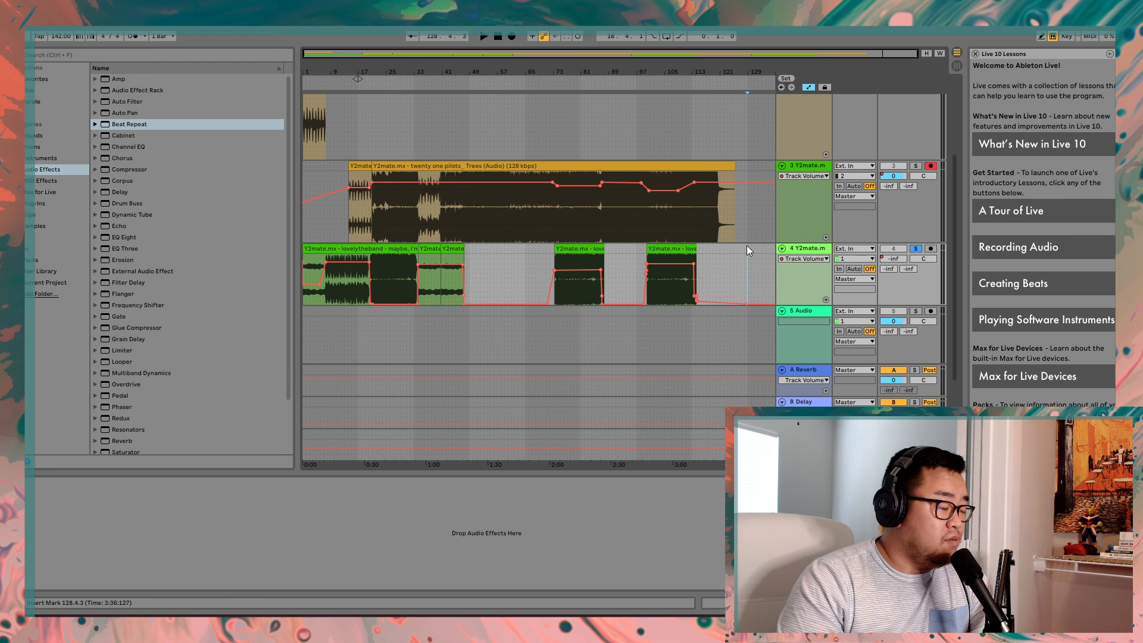
pyautogui.moveTo(746, 246); pyautogui.dragTo(302, 93)
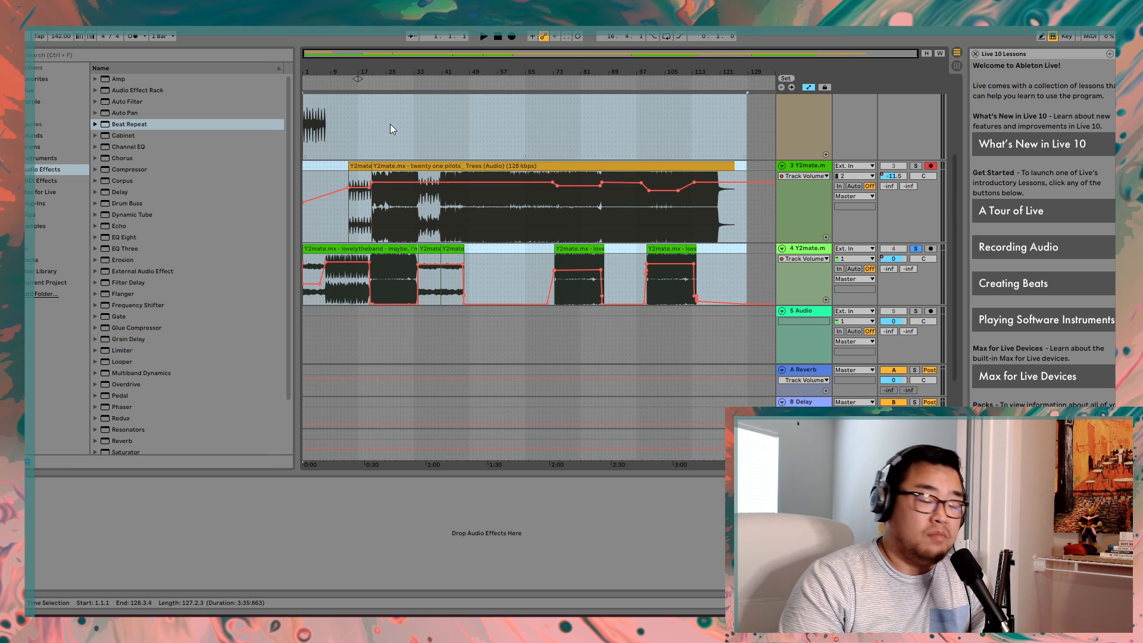
pyautogui.click(441, 127)
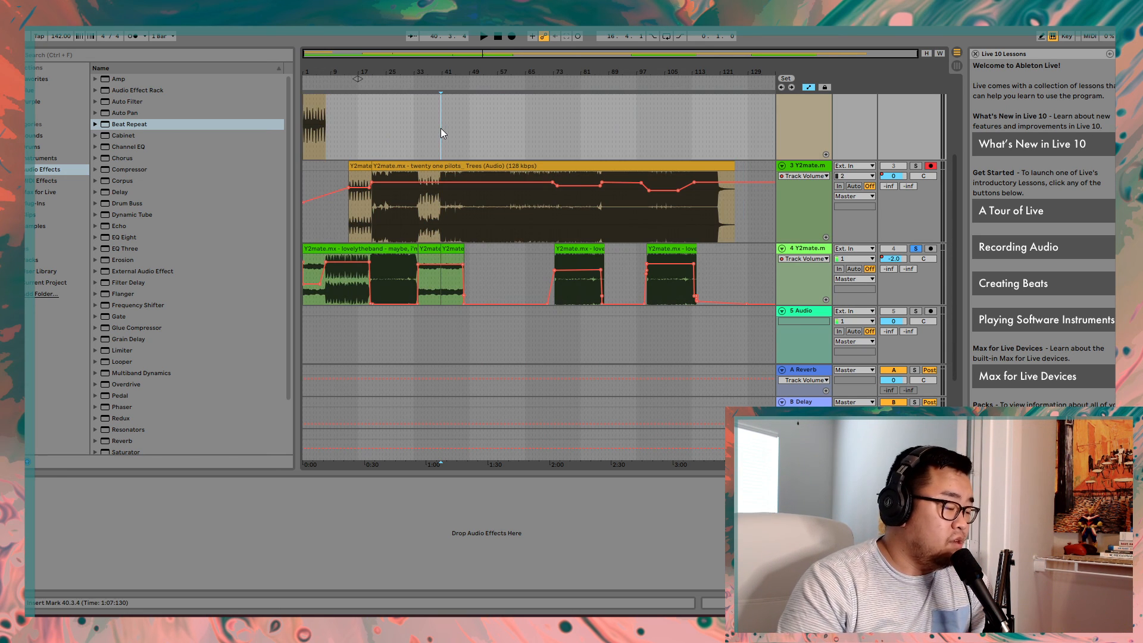